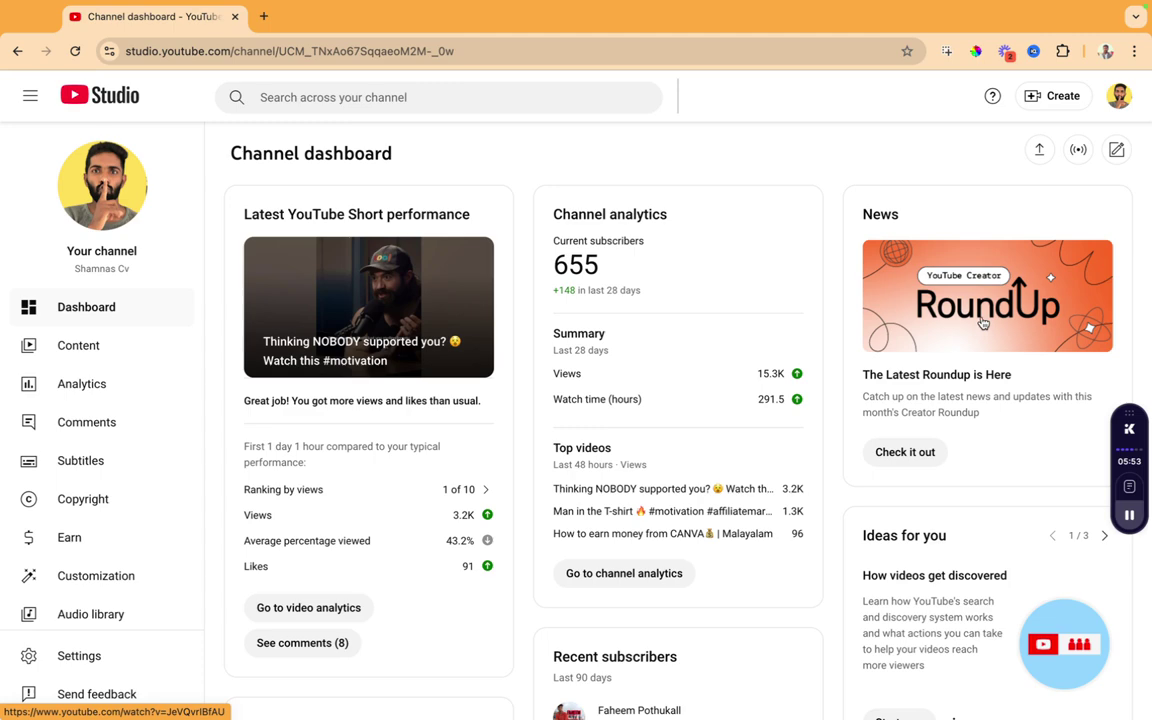
# Step: Look through the Overview, Content, Audience and Inspiration sections of the channel analytics
pyautogui.click(74, 395)
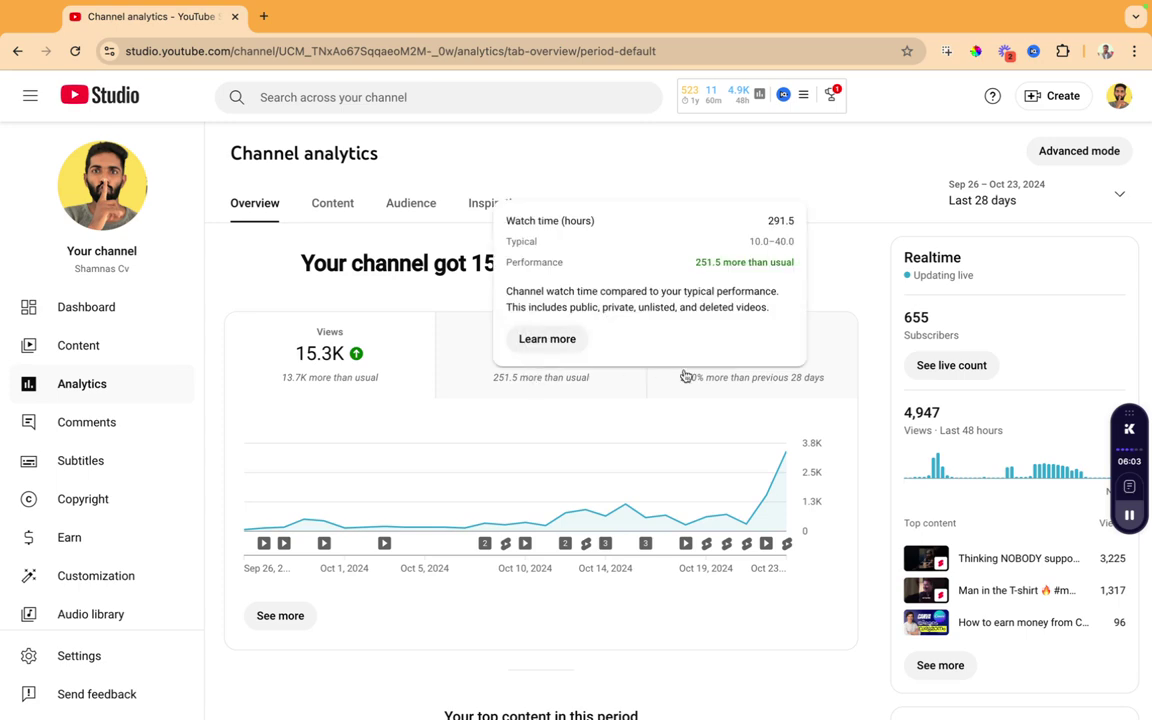
pyautogui.scroll(-3, 473, 473)
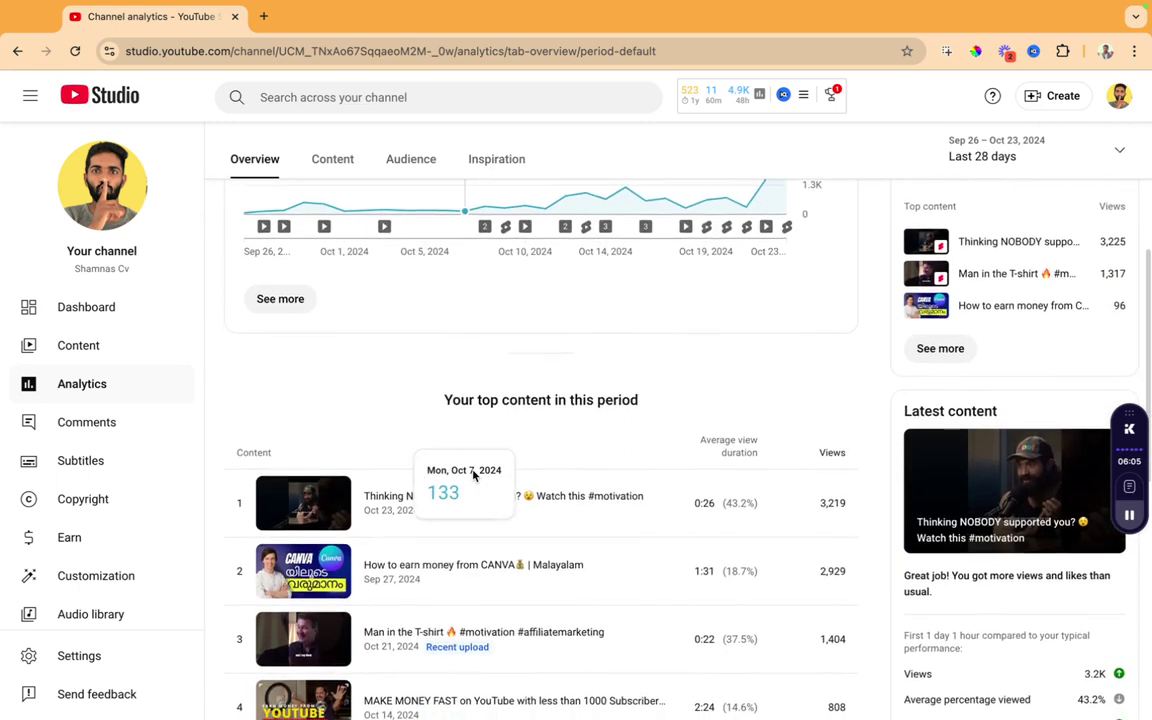
pyautogui.scroll(-3, 473, 473)
pyautogui.scroll(6, 471, 476)
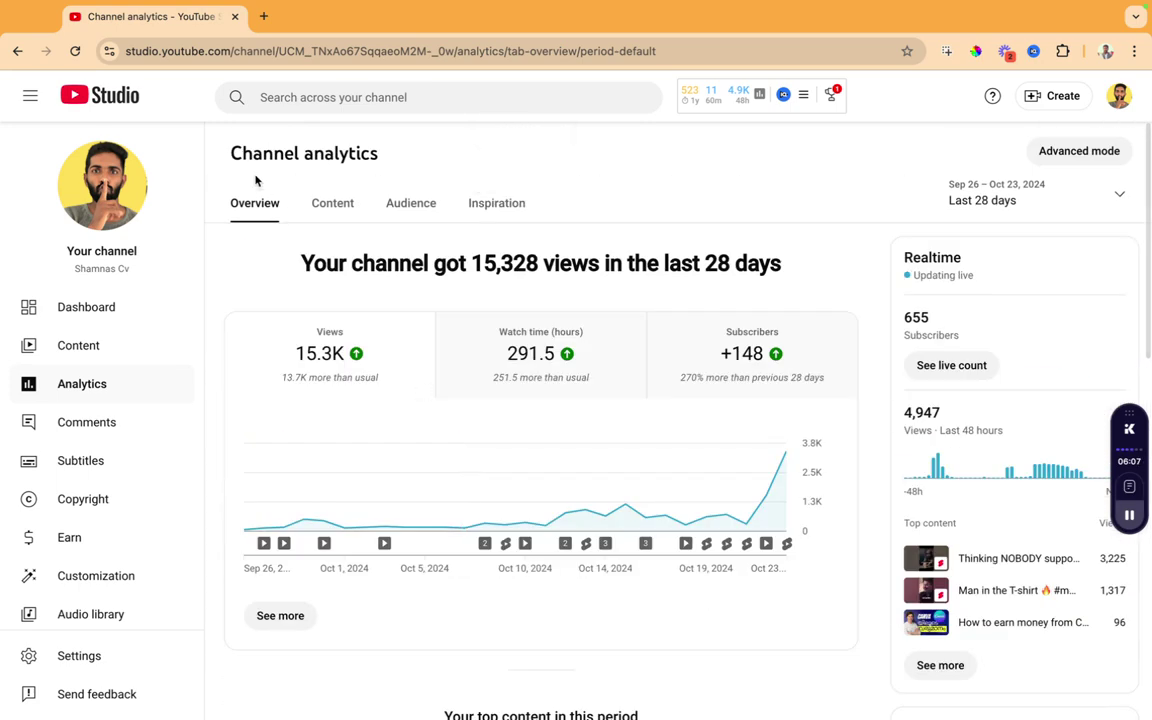
pyautogui.click(332, 203)
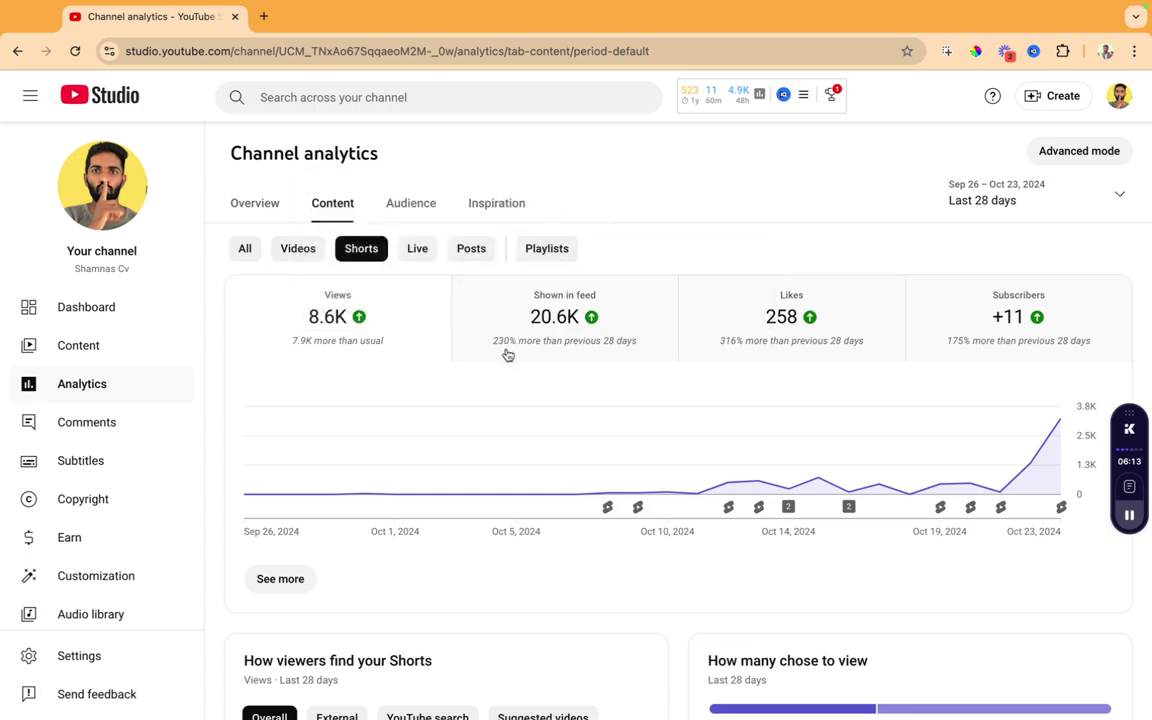
pyautogui.moveTo(755, 351)
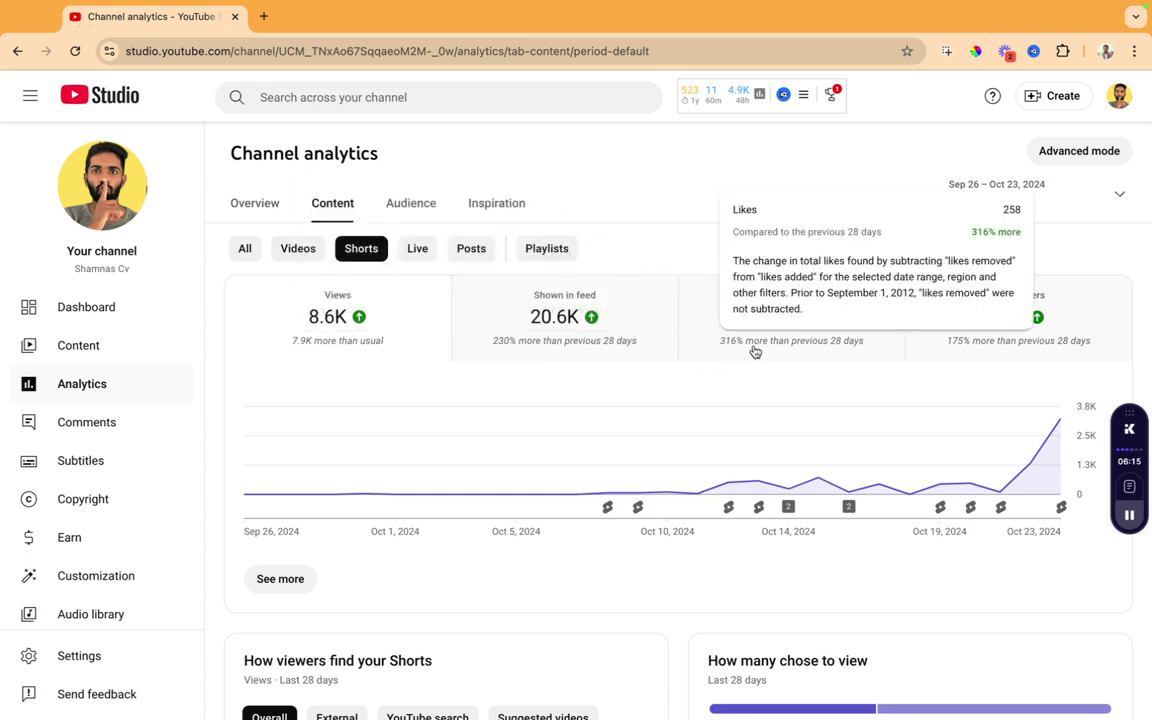
pyautogui.click(418, 210)
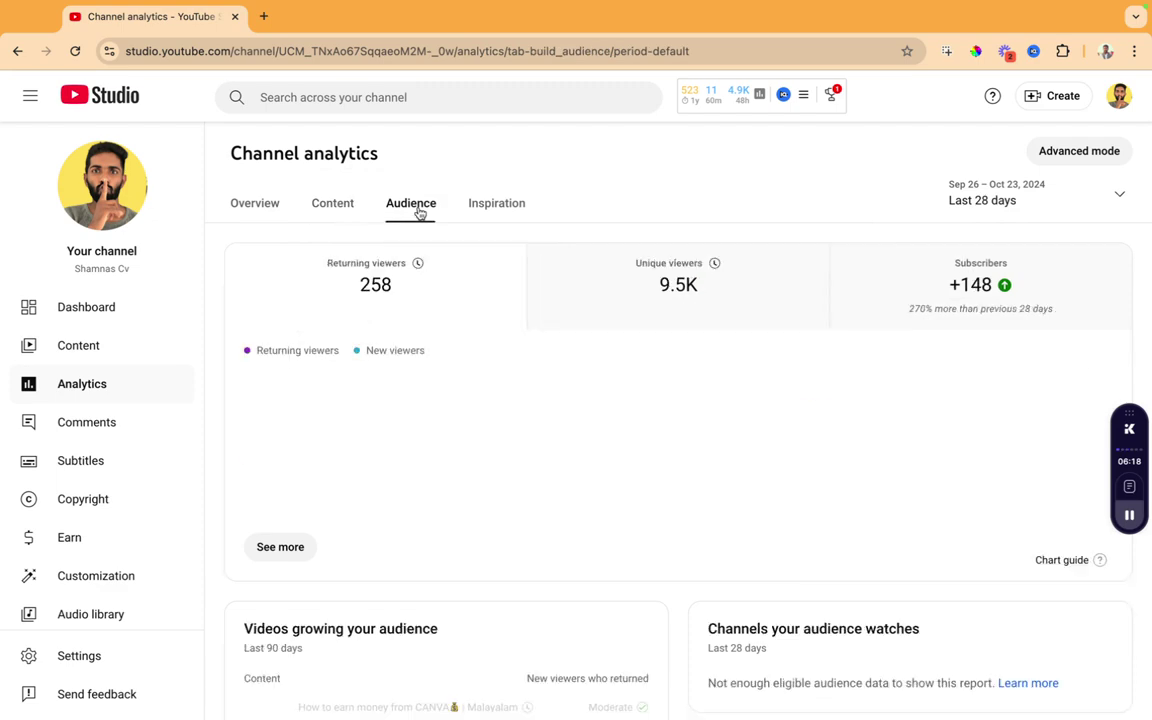
pyautogui.click(498, 211)
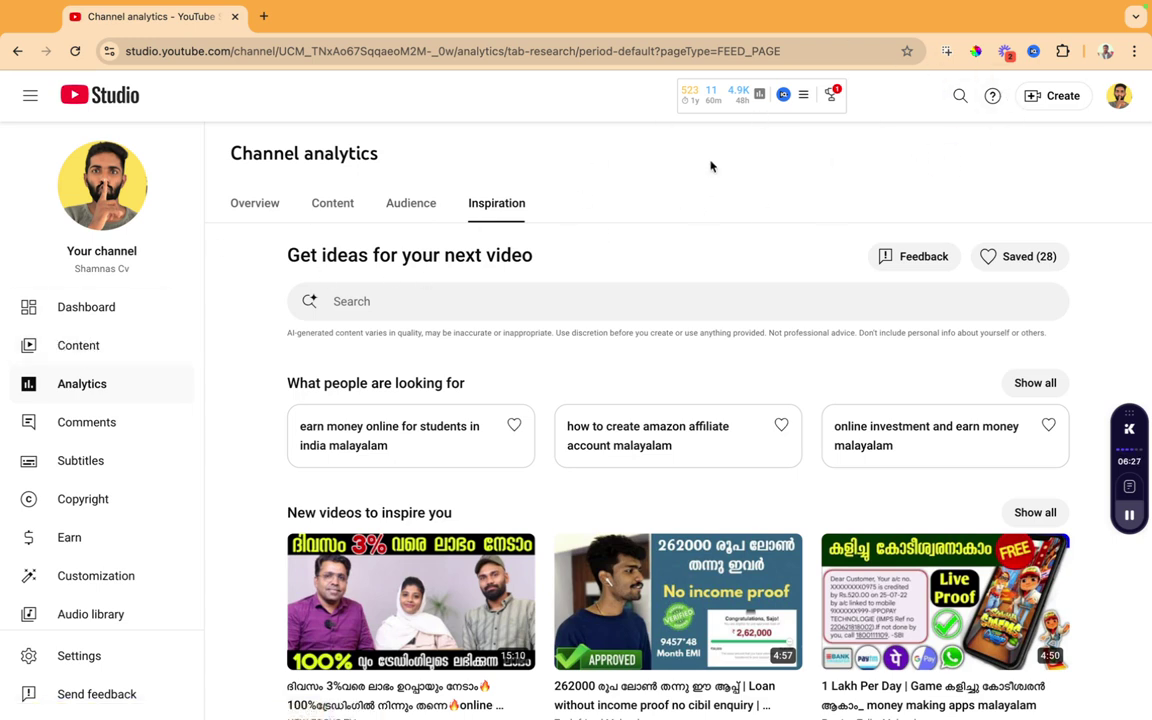
# Step: Upload the recent video file "Internet Lifestyle Club - 22 October 2024.mp4" to the channel
pyautogui.click(1060, 98)
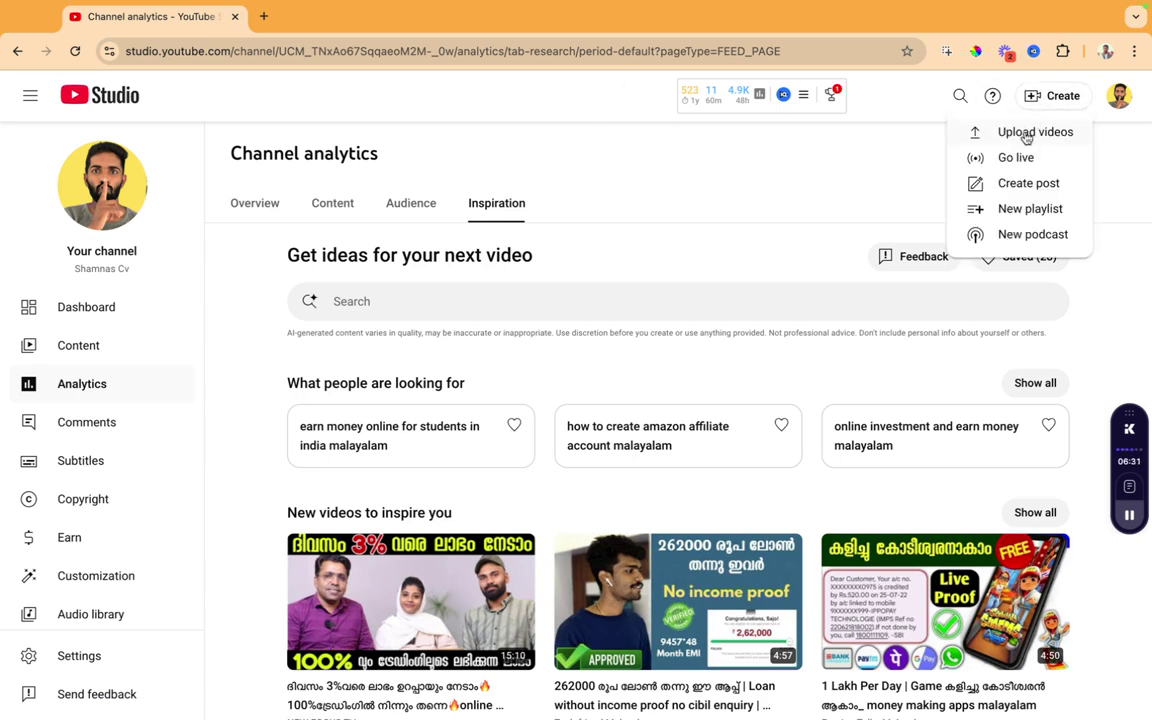
pyautogui.click(1028, 136)
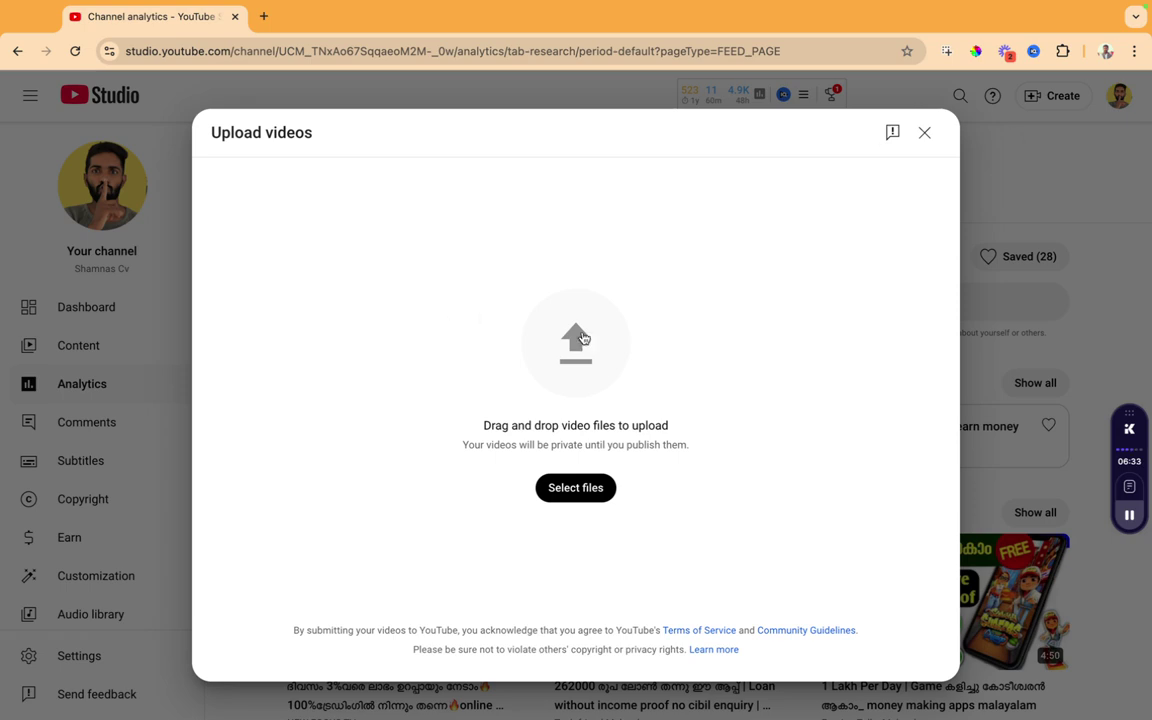
pyautogui.click(585, 350)
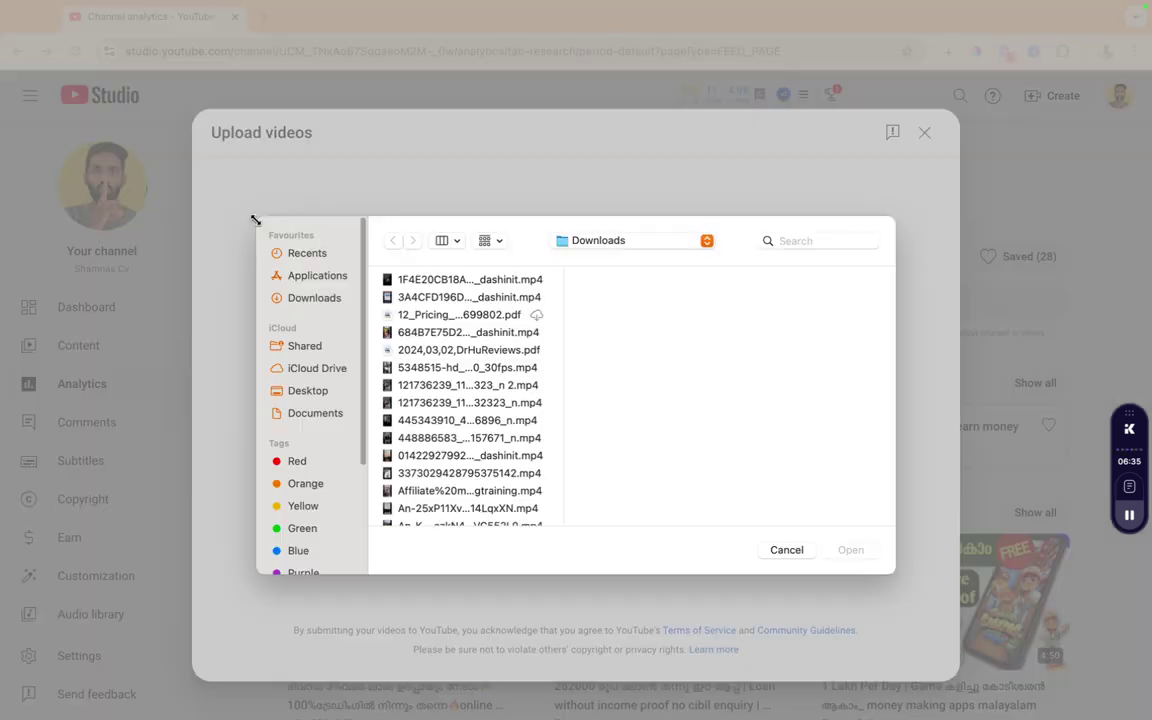
pyautogui.click(310, 255)
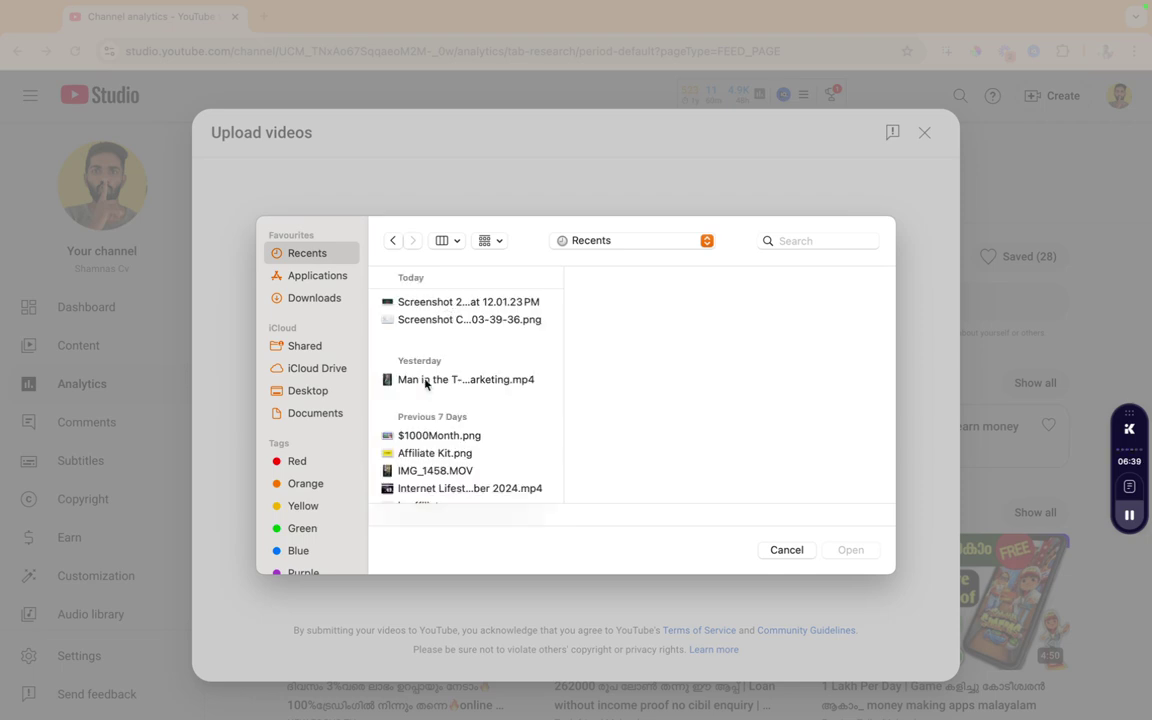
pyautogui.click(425, 380)
pyautogui.click(437, 470)
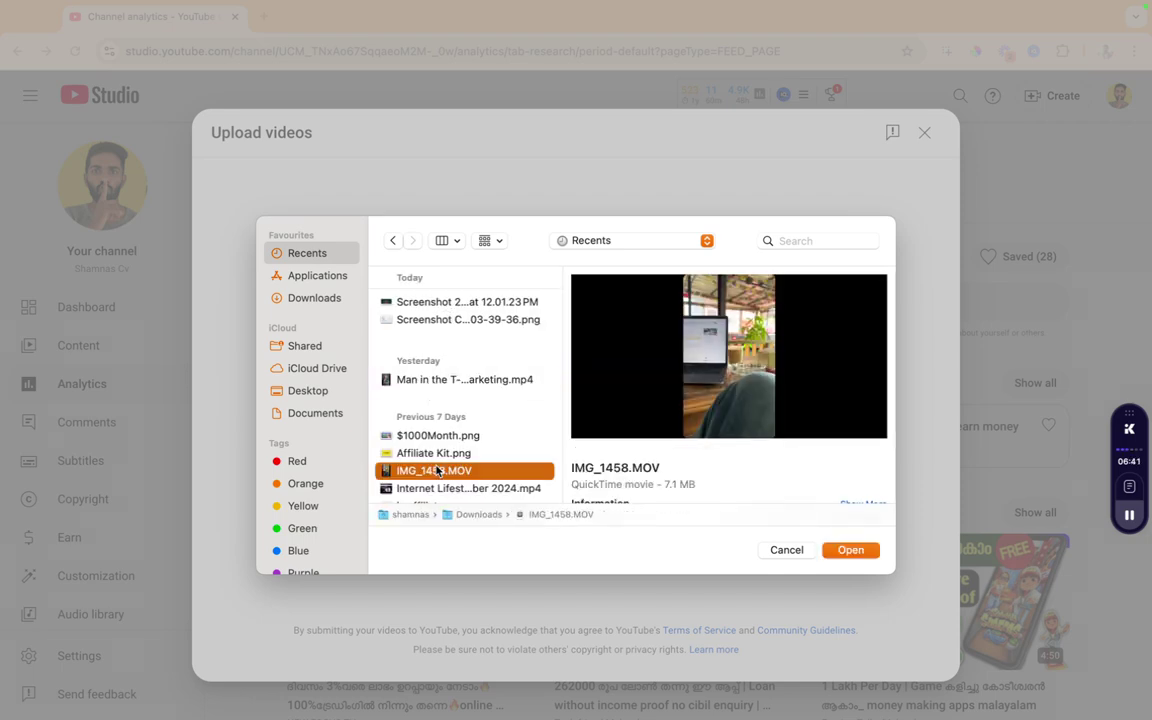
pyautogui.scroll(-3, 437, 470)
pyautogui.click(447, 412)
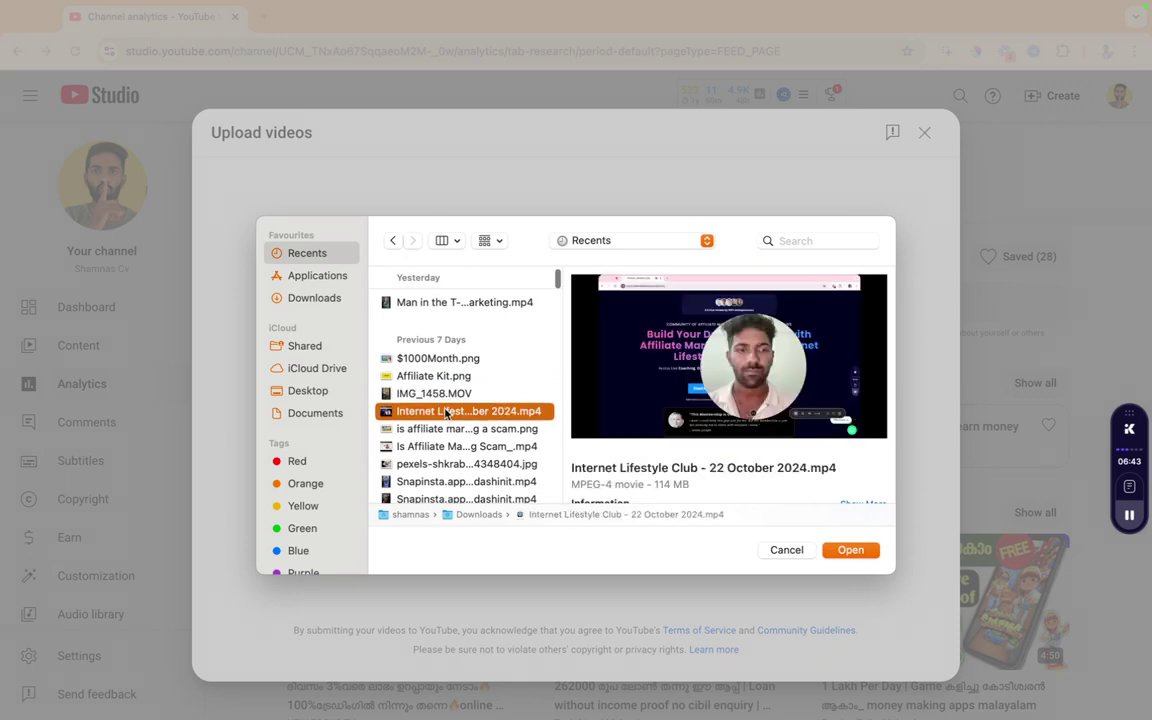
pyautogui.click(849, 551)
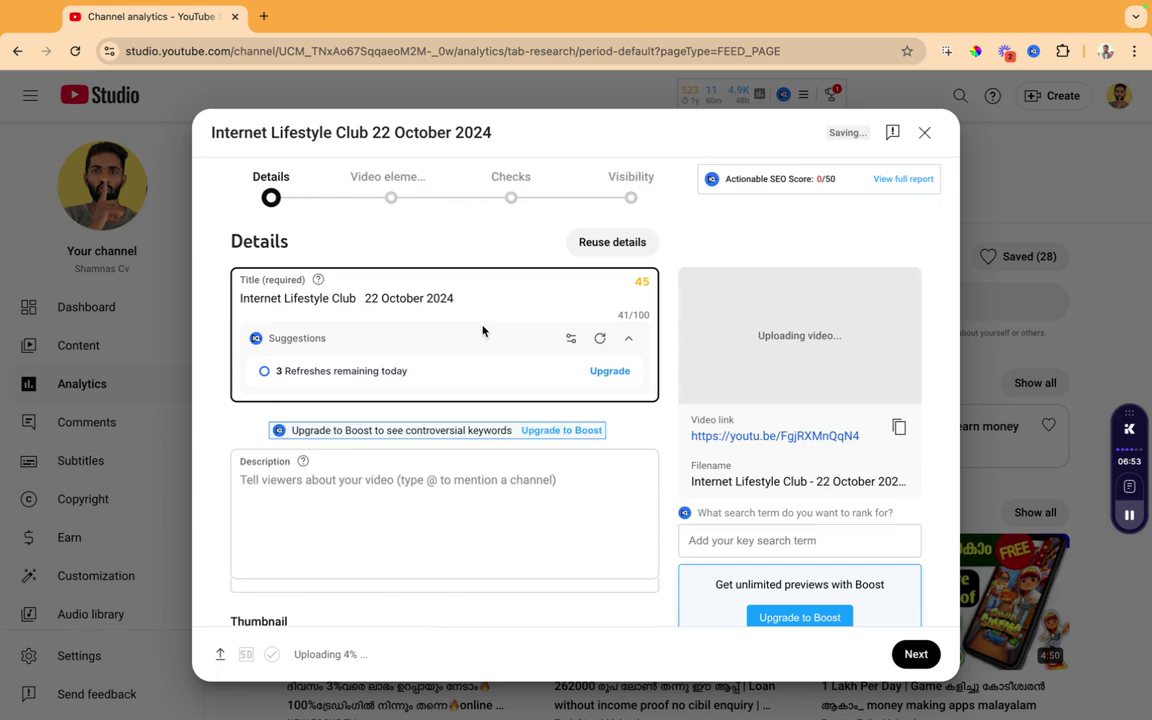
# Step: Replace the video title with "Affiliate Marketing For Beginners In Malayalam"
pyautogui.tripleClick(335, 298)
pyautogui.write('Aff')
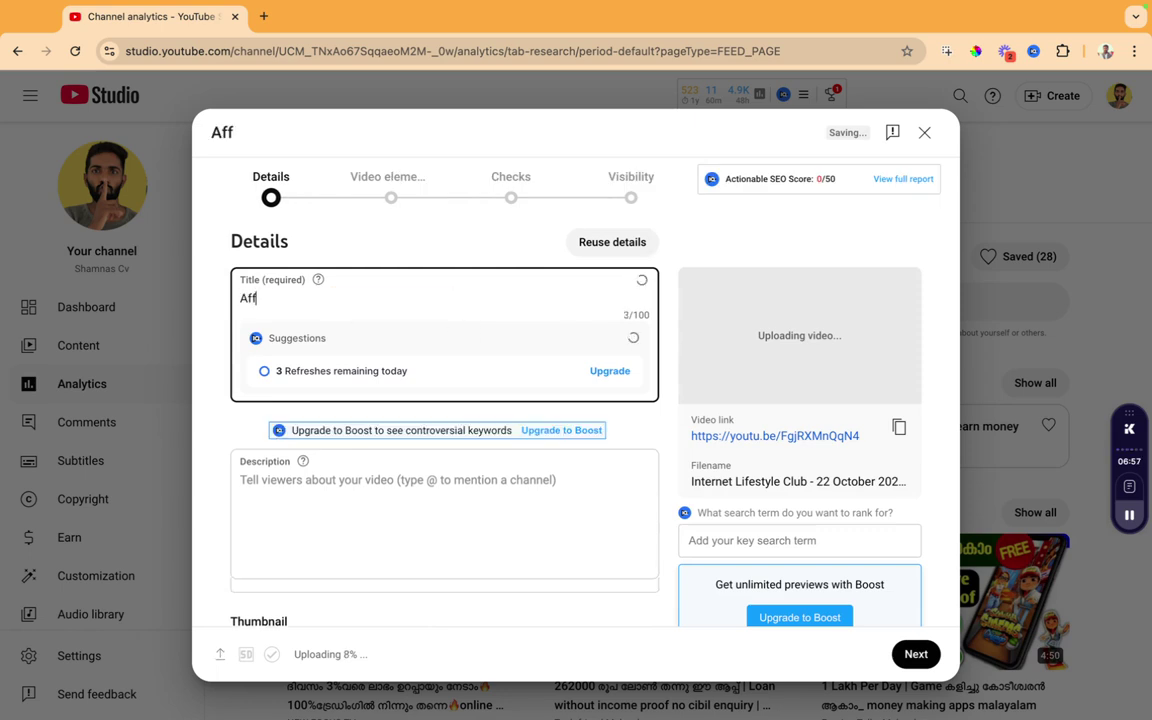
pyautogui.write('iliate Mar')
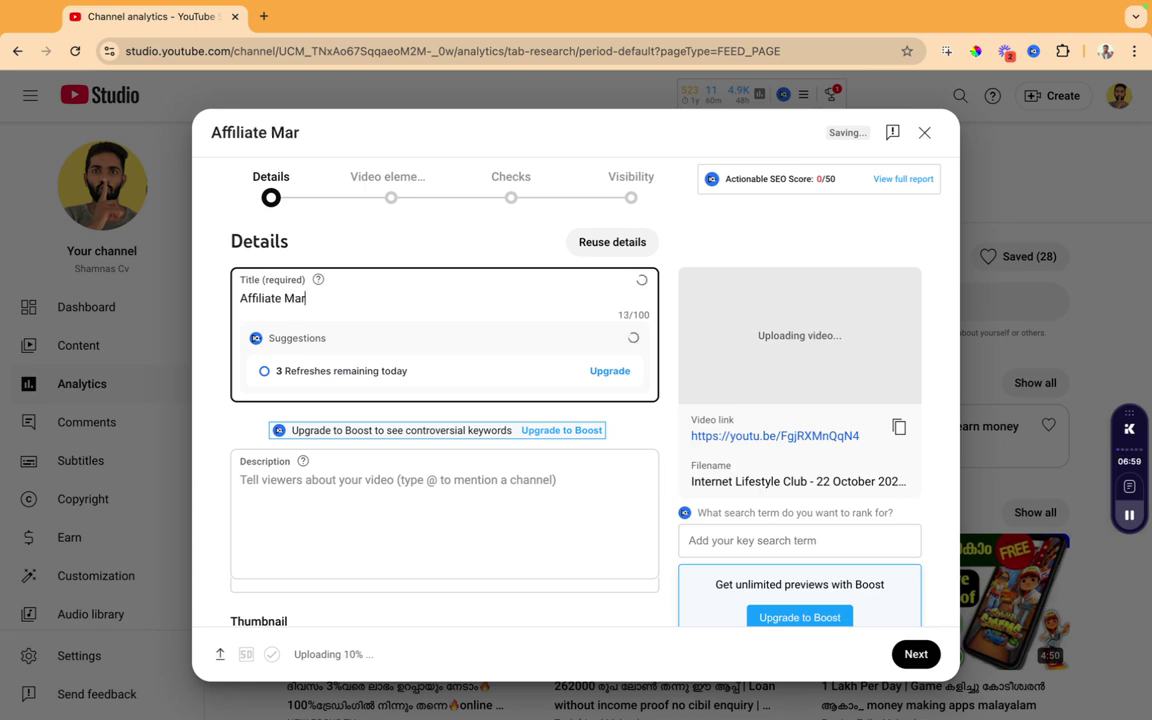
pyautogui.write('keting ')
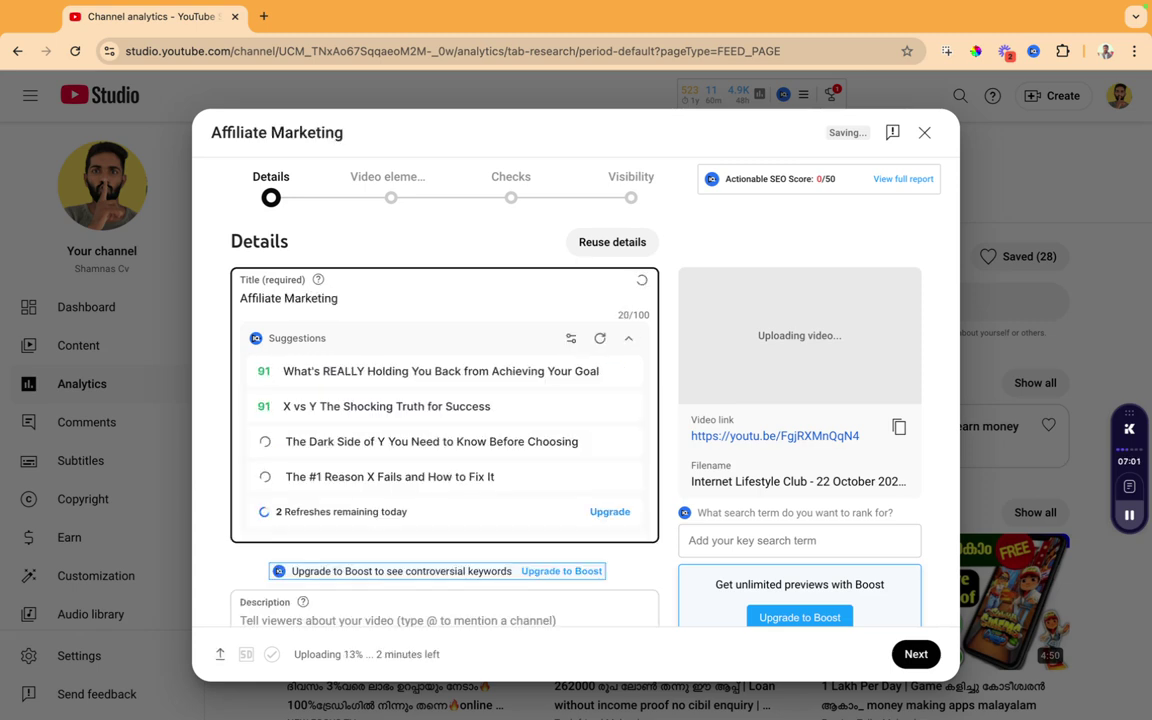
pyautogui.write('For Be')
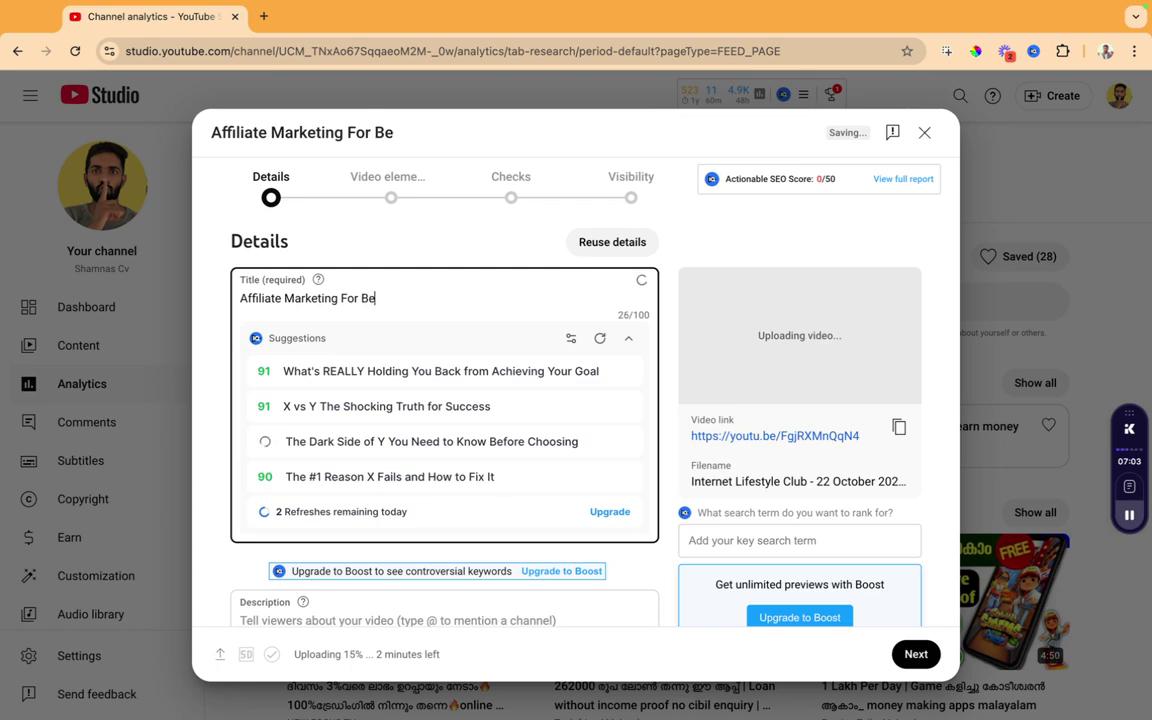
pyautogui.write('ginners I')
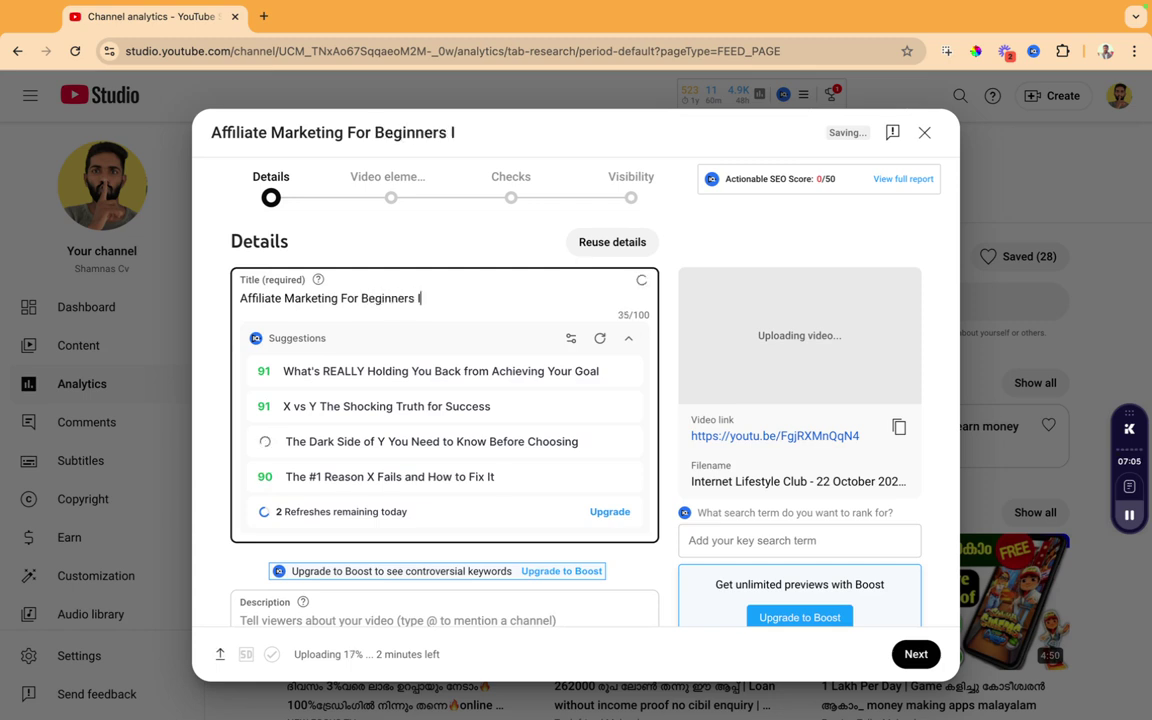
pyautogui.write('n Malayalam')
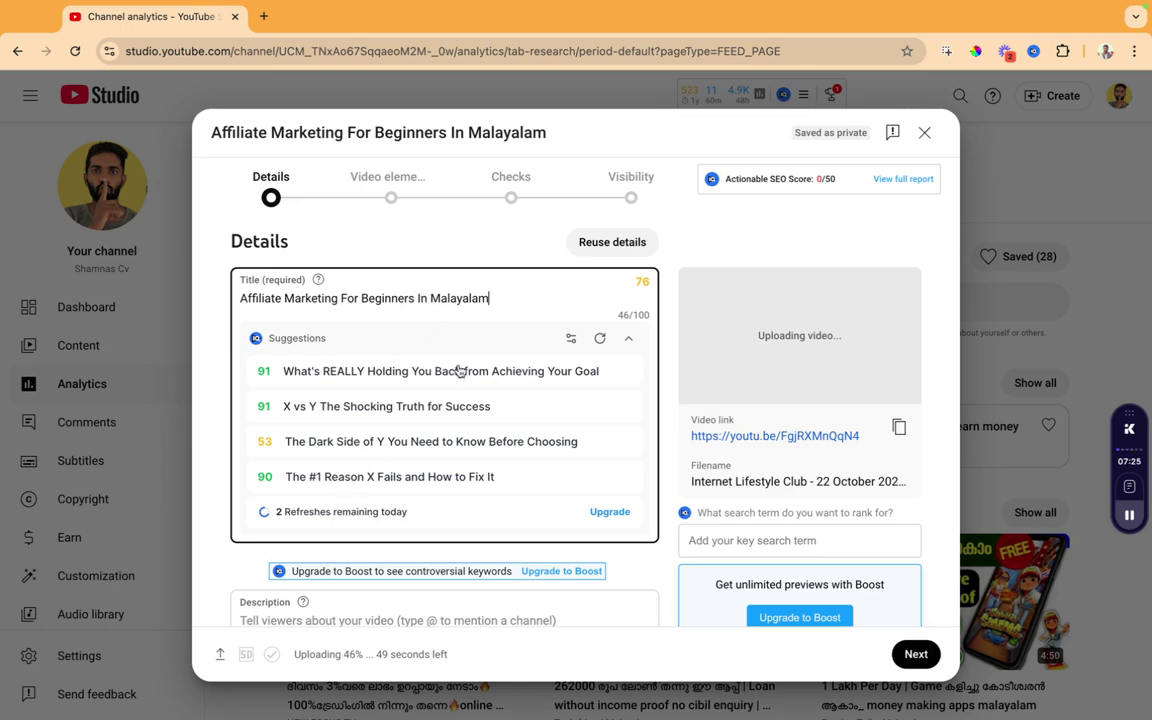
# Step: Refresh the title suggestions and apply "STOP Wasting Money on Affiliate Marketing Without This" as the video title
pyautogui.scroll(-1, 463, 345)
pyautogui.scroll(1, 464, 347)
pyautogui.click(601, 342)
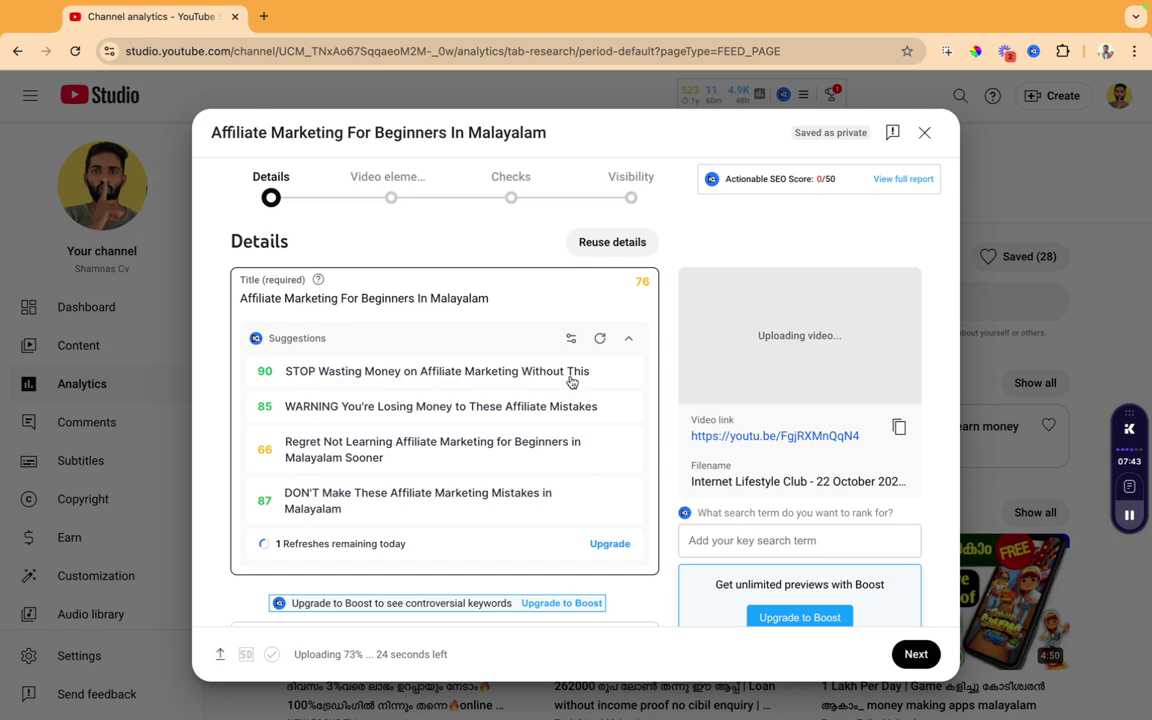
pyautogui.scroll(-2, 288, 404)
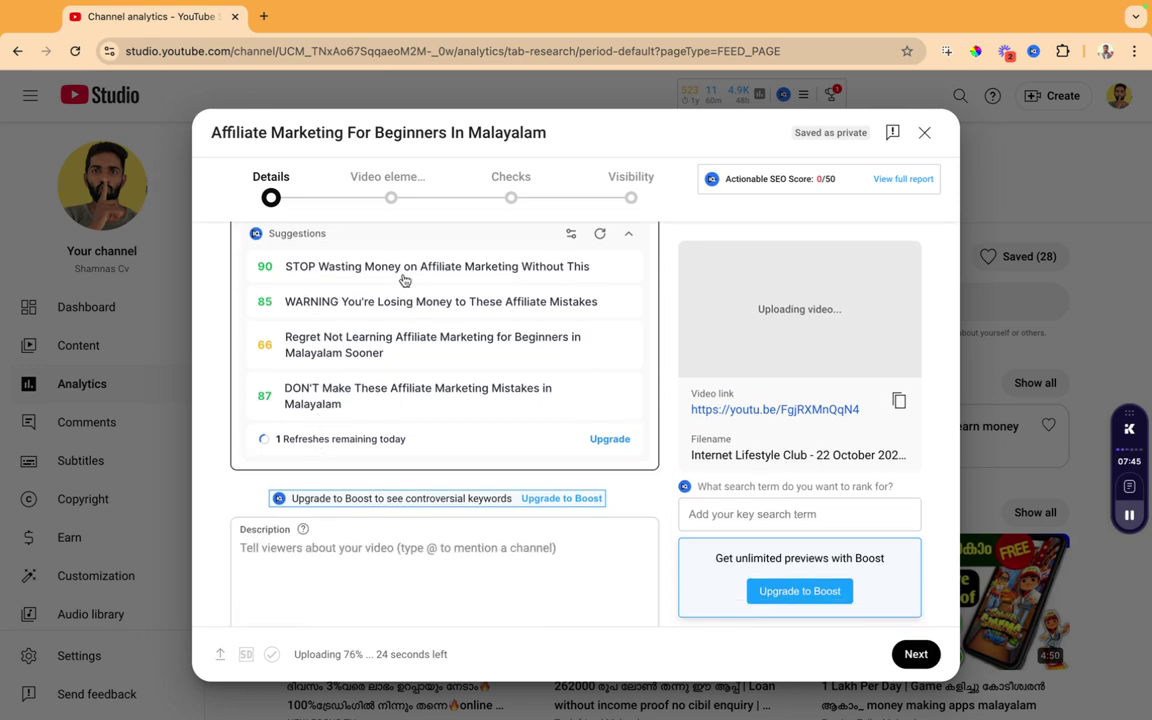
pyautogui.scroll(2, 404, 280)
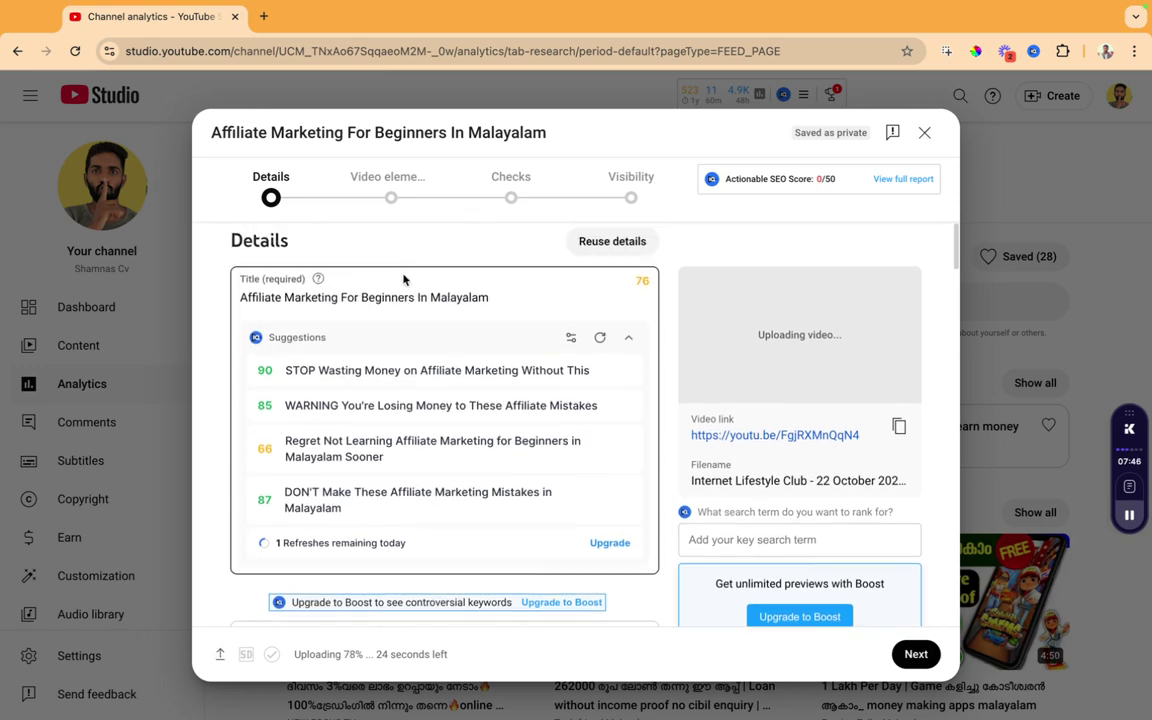
pyautogui.click(473, 373)
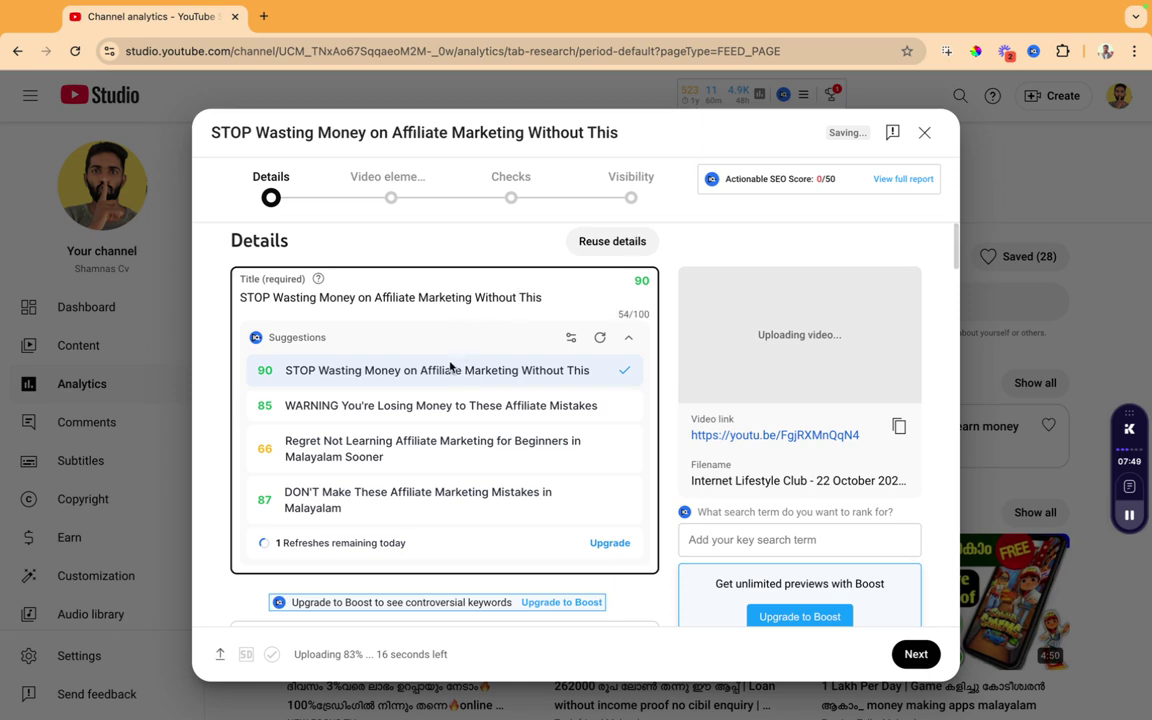
# Step: Begin the video description with "Affiliate Marketing is"
pyautogui.scroll(-6, 427, 506)
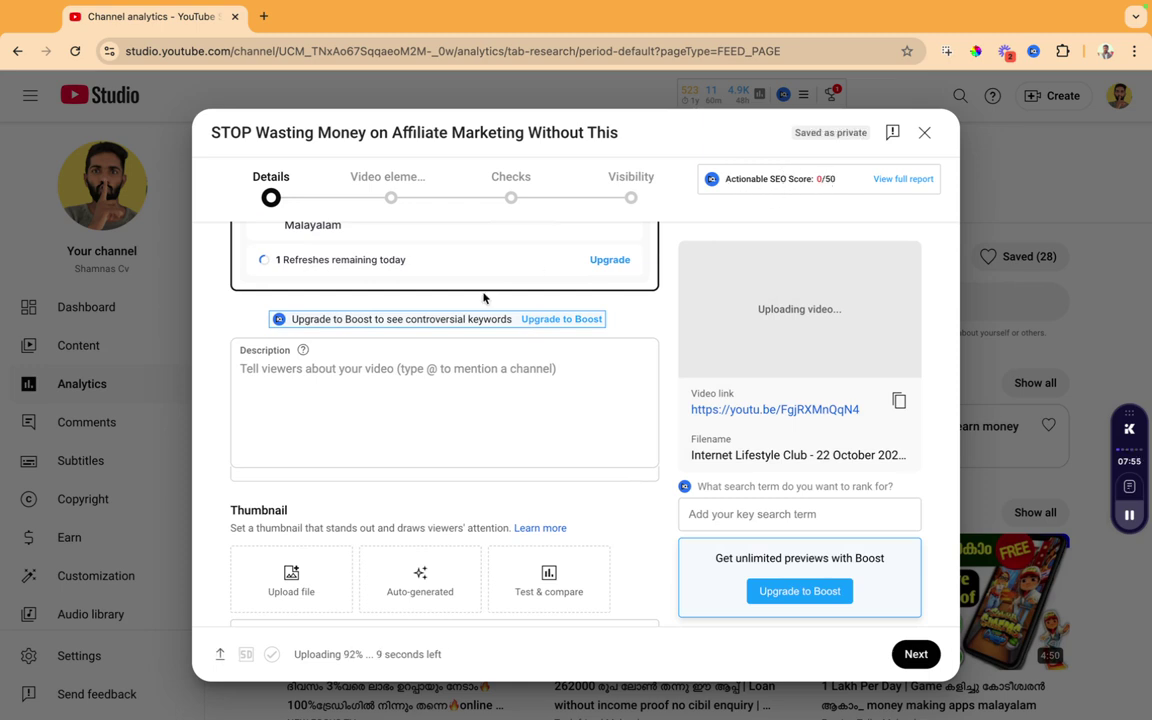
pyautogui.scroll(3, 460, 305)
pyautogui.scroll(-2, 363, 543)
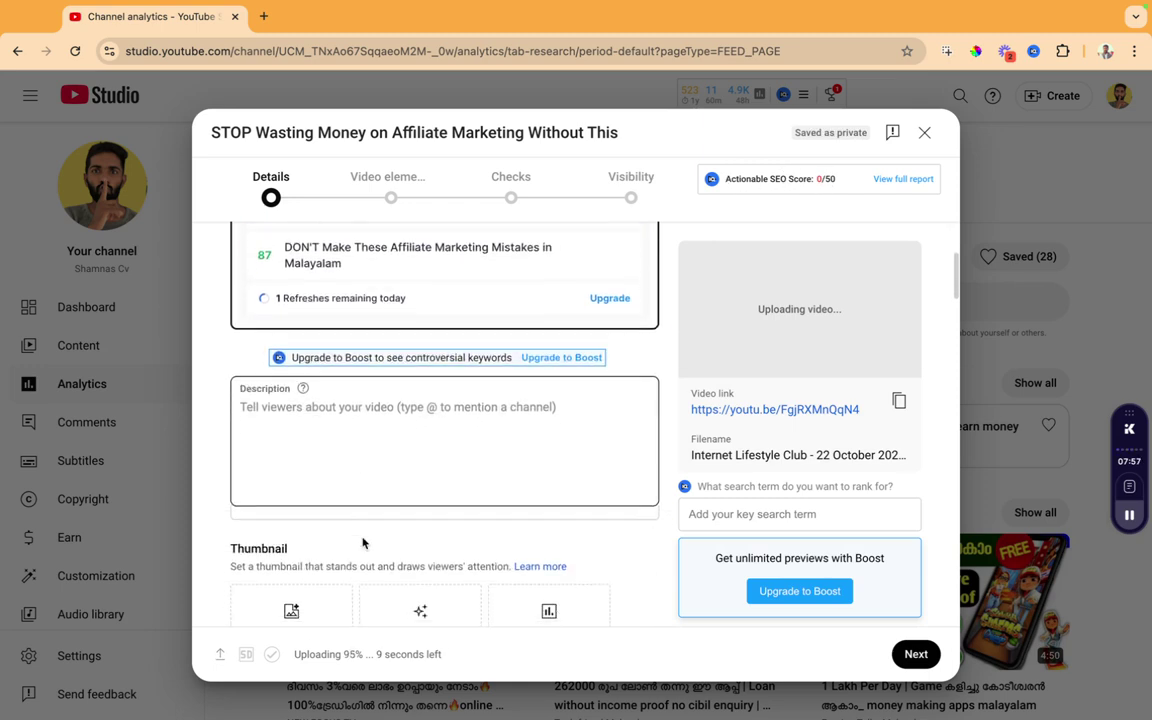
pyautogui.click(334, 398)
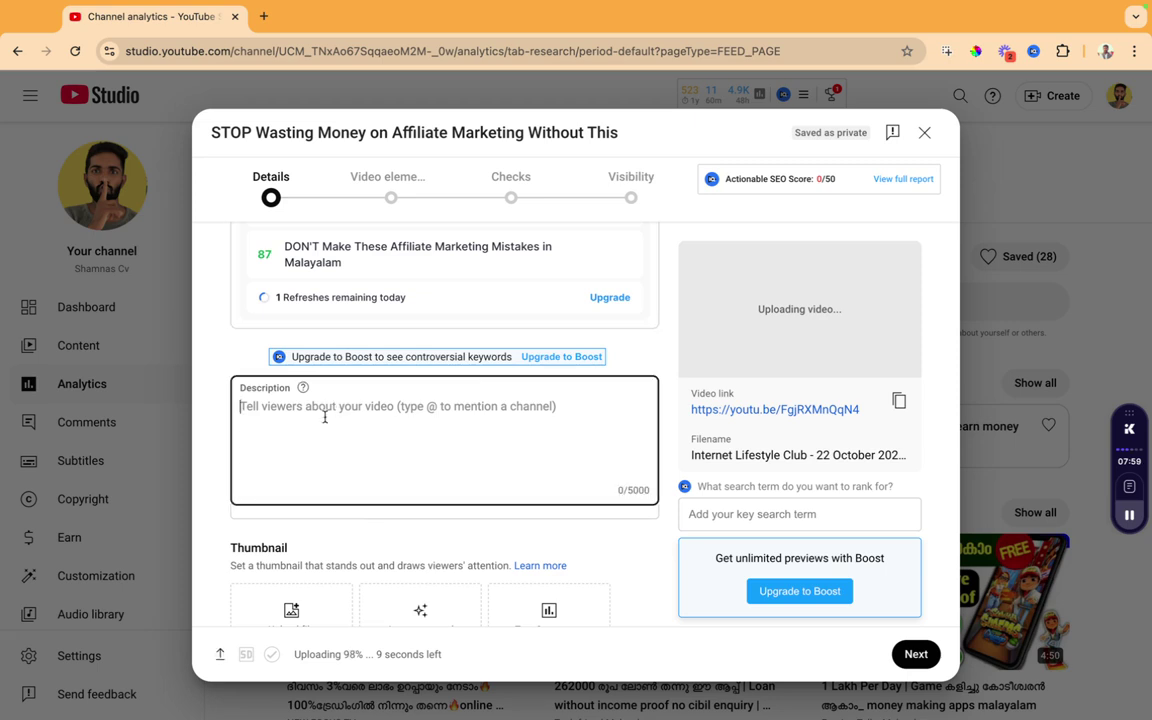
pyautogui.write('Affiliate Marketing is')
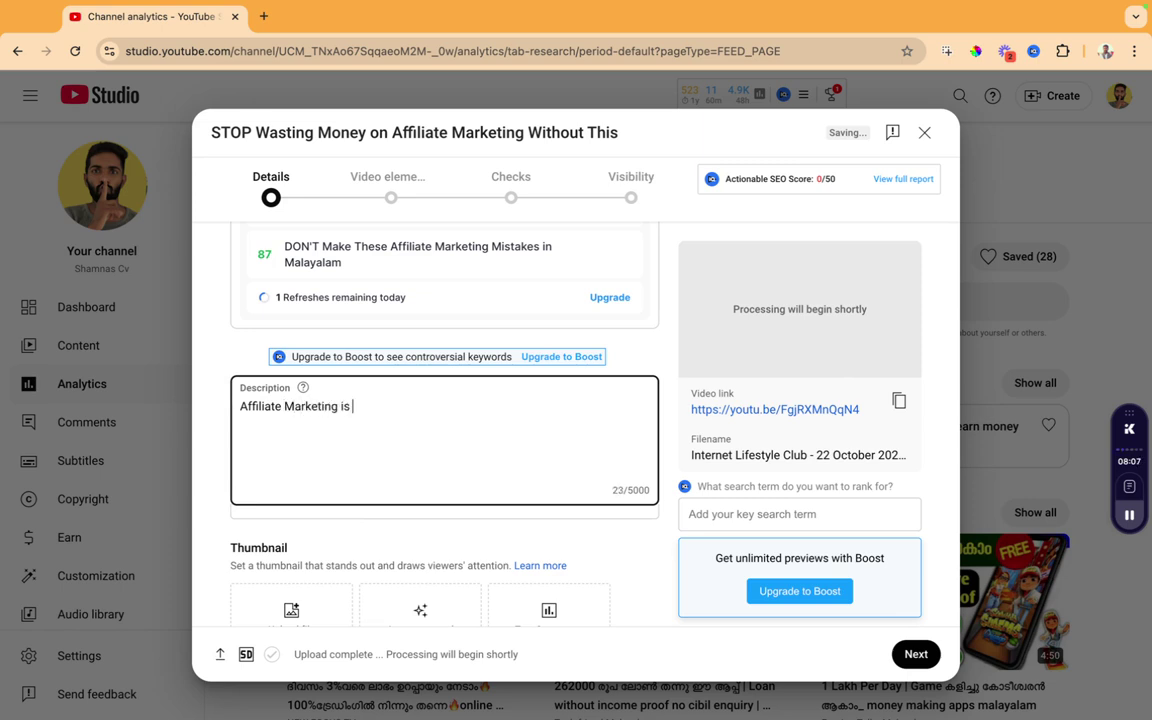
# Step: Replace the description text with "Are you wasting money on affiliate marketing?"
pyautogui.scroll(3, 403, 325)
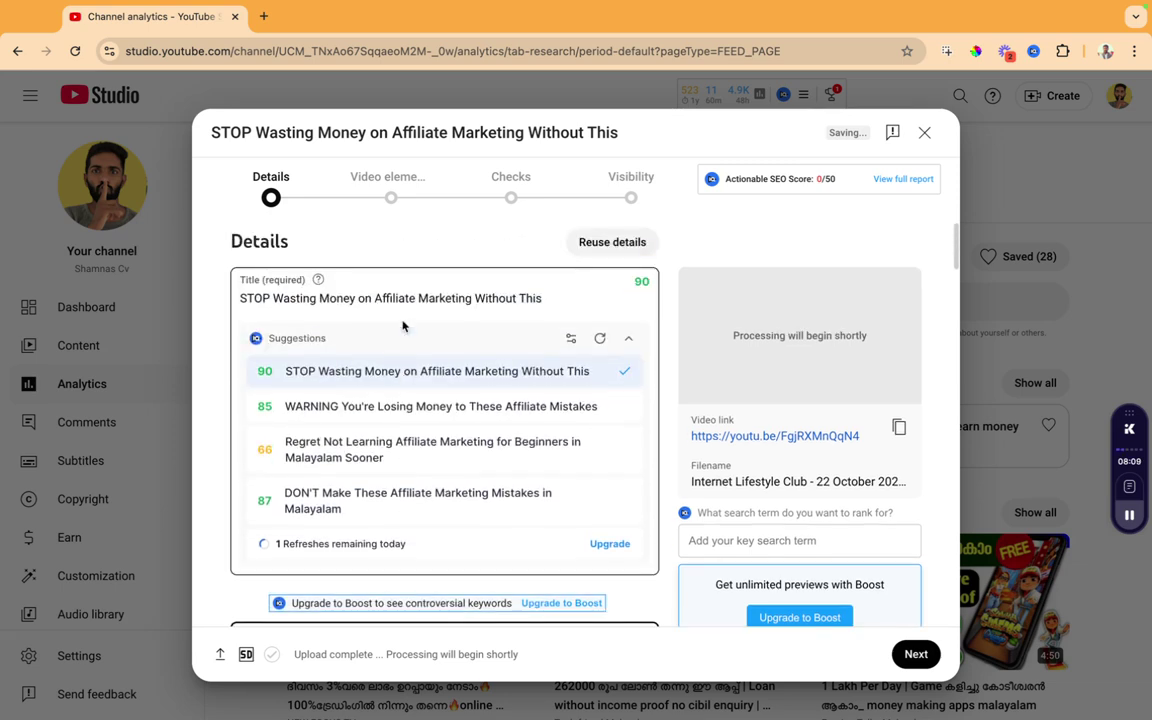
pyautogui.scroll(-5, 330, 390)
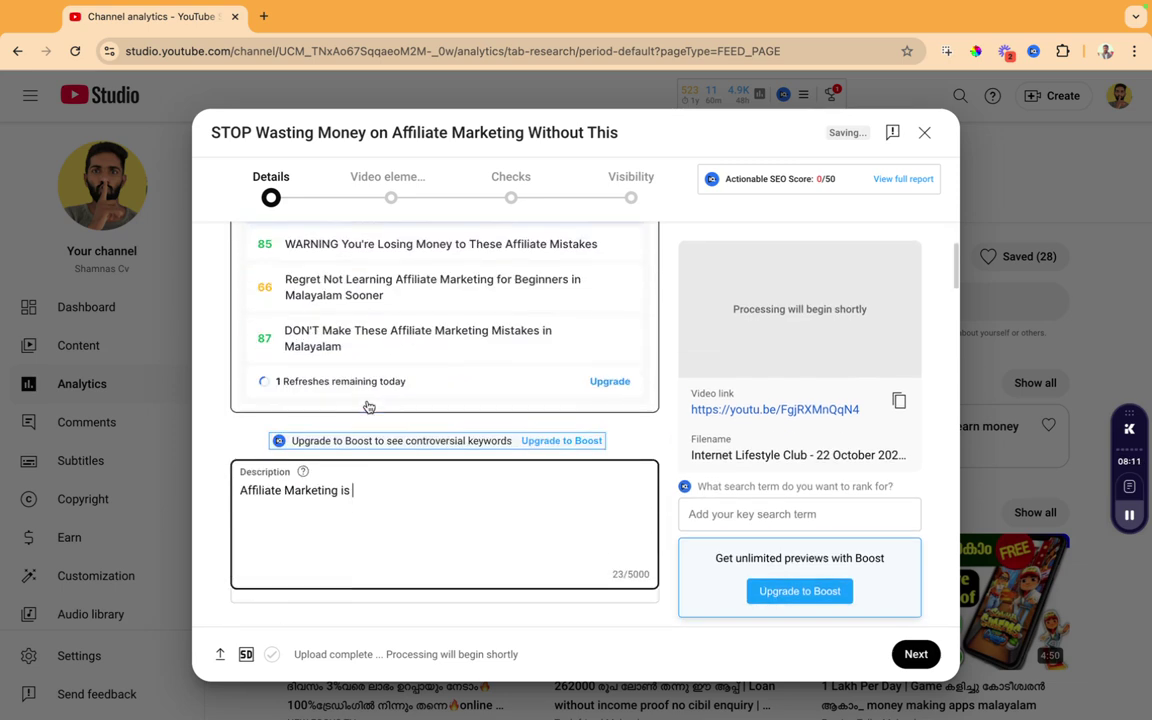
pyautogui.tripleClick(303, 382)
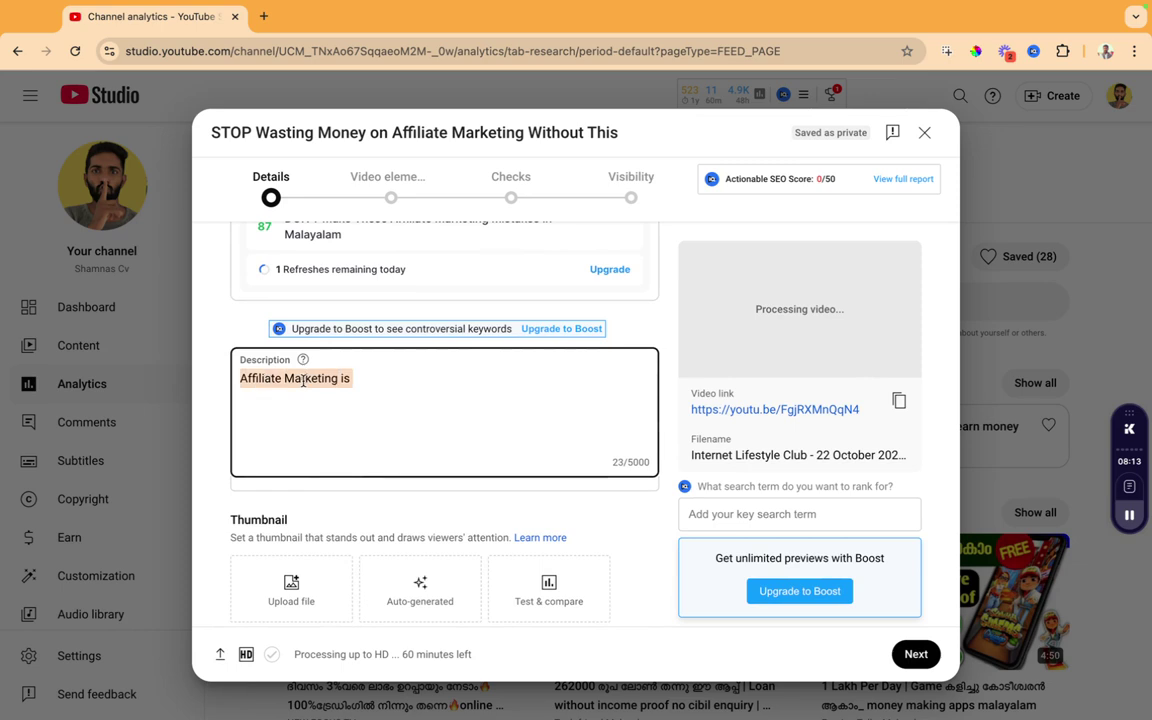
pyautogui.tripleClick(303, 382)
pyautogui.write('A')
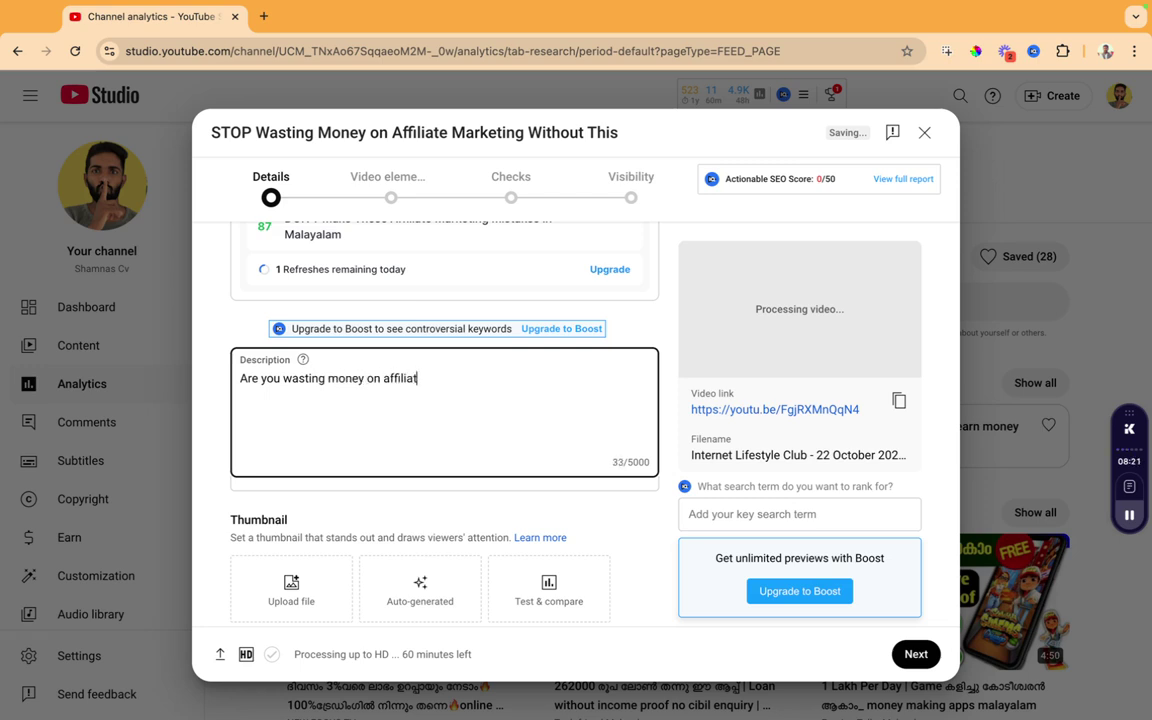
pyautogui.write('keting?')
# Step: Answer Yes to the altered content question in the video details
pyautogui.scroll(-4, 401, 419)
pyautogui.scroll(-8, 427, 481)
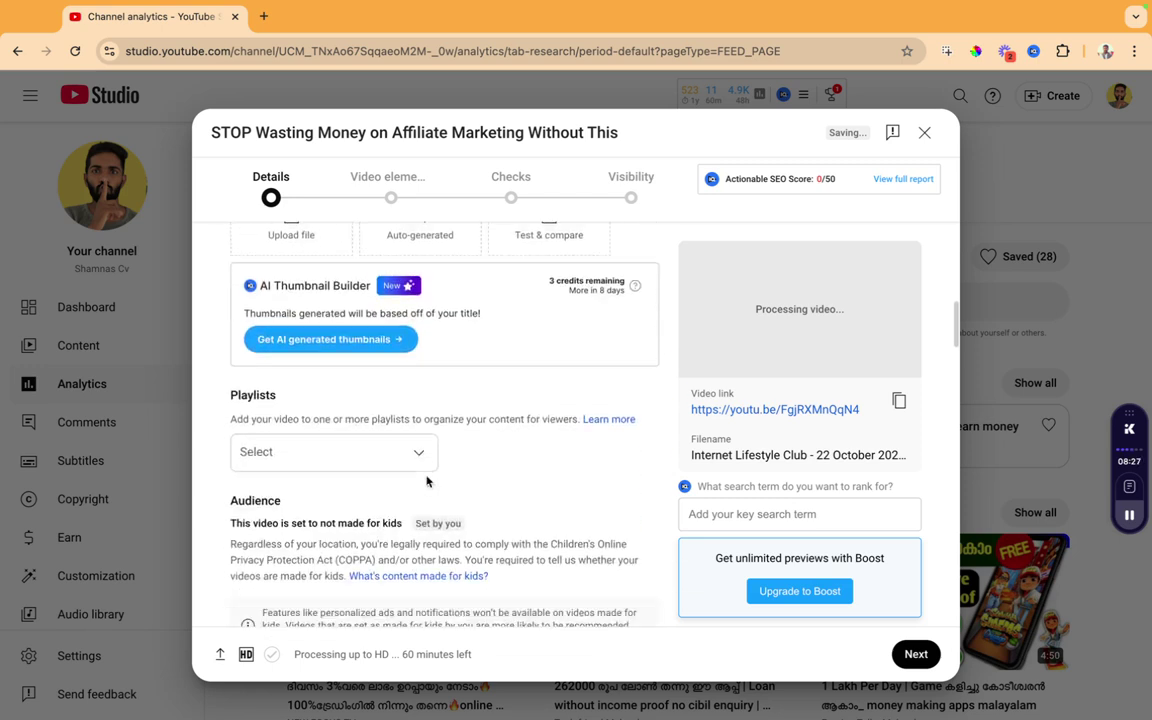
pyautogui.scroll(-8, 422, 505)
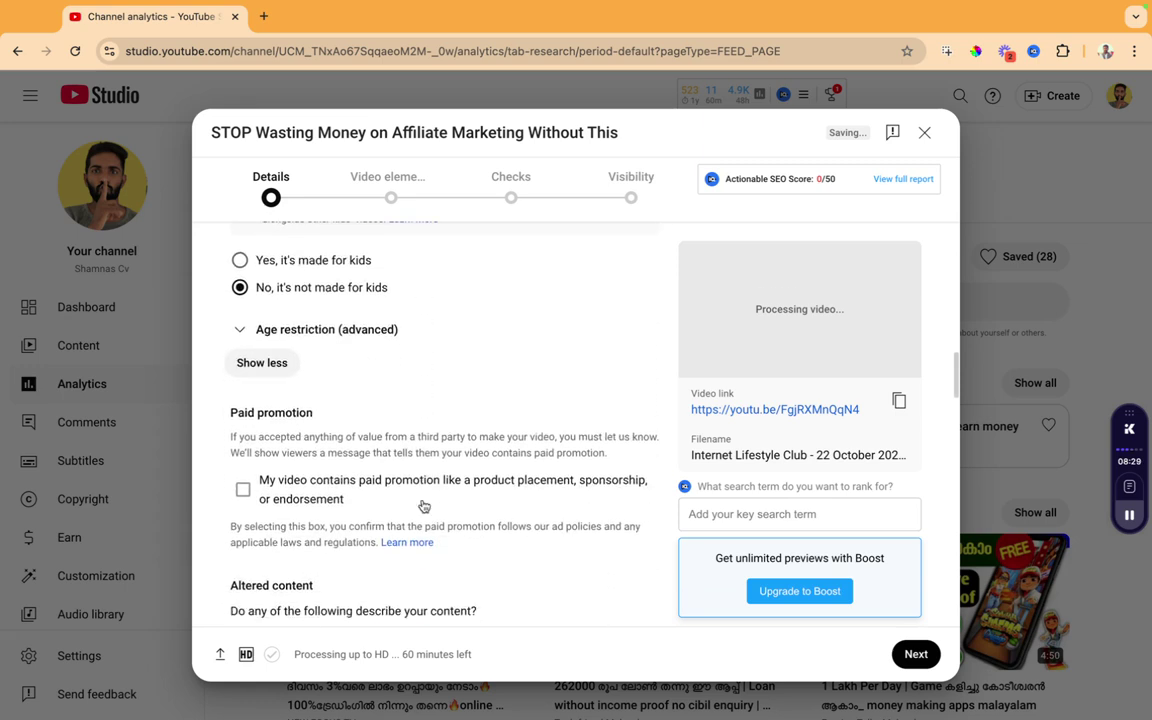
pyautogui.scroll(1, 295, 474)
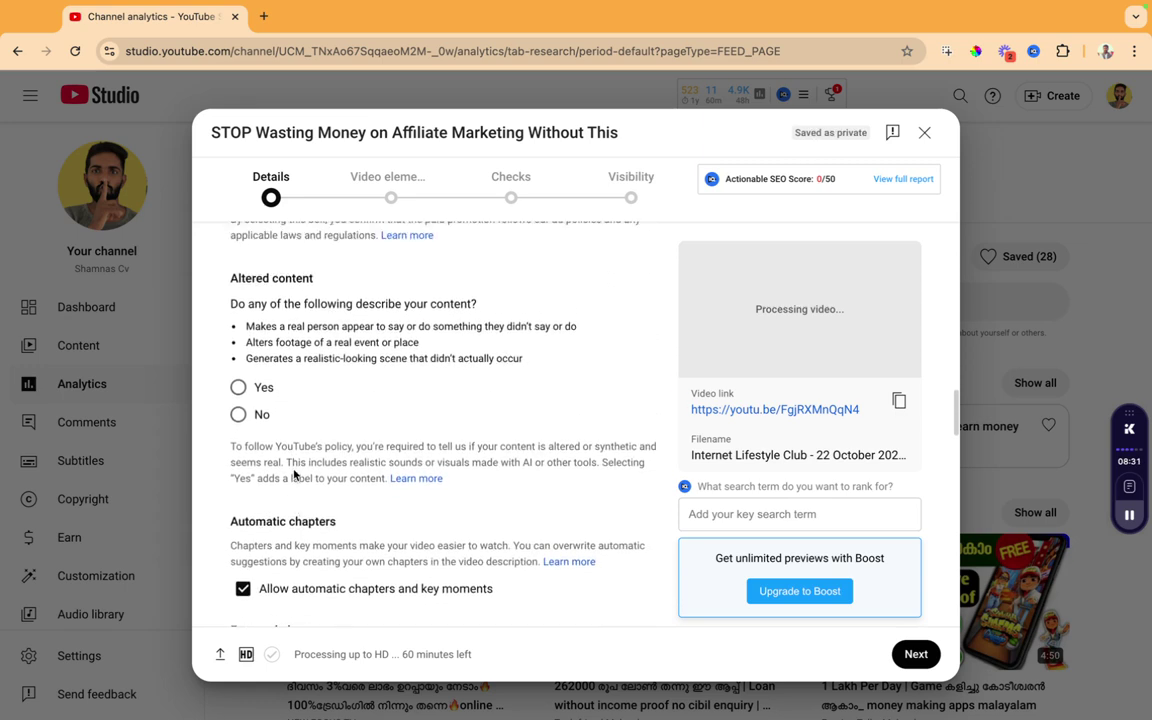
pyautogui.click(247, 391)
# Step: Add the tag "affiliate marketing mistakes" to the video
pyautogui.scroll(-9, 386, 481)
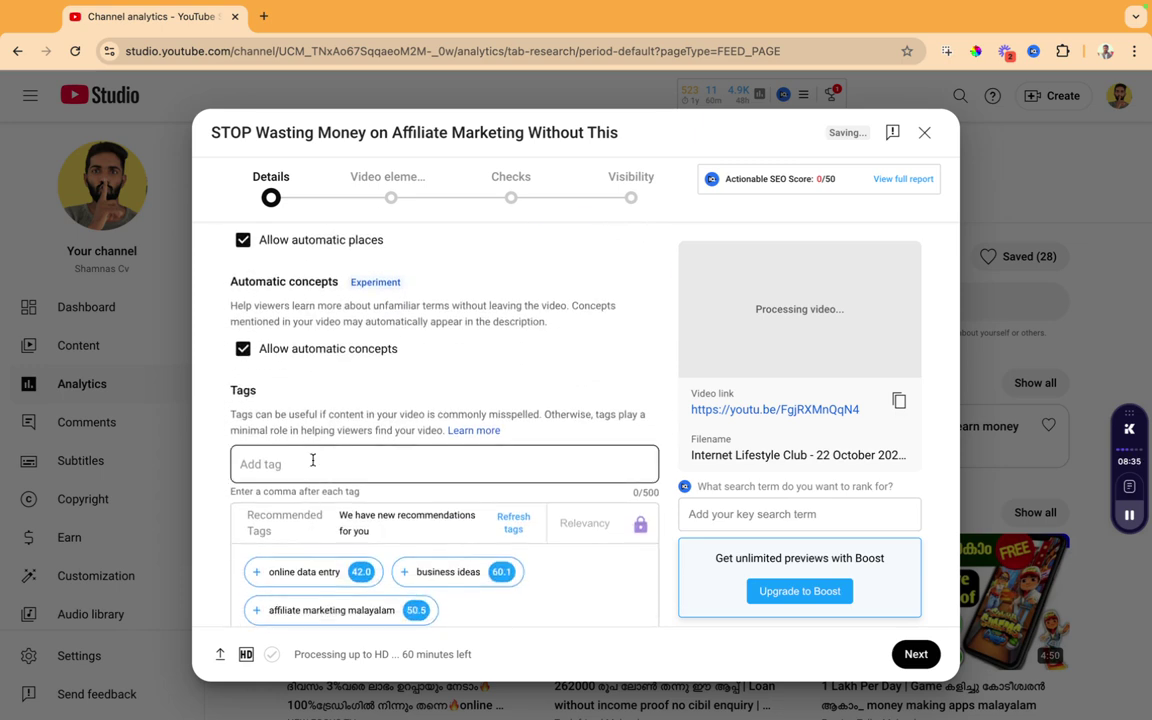
pyautogui.click(313, 459)
pyautogui.write('affili')
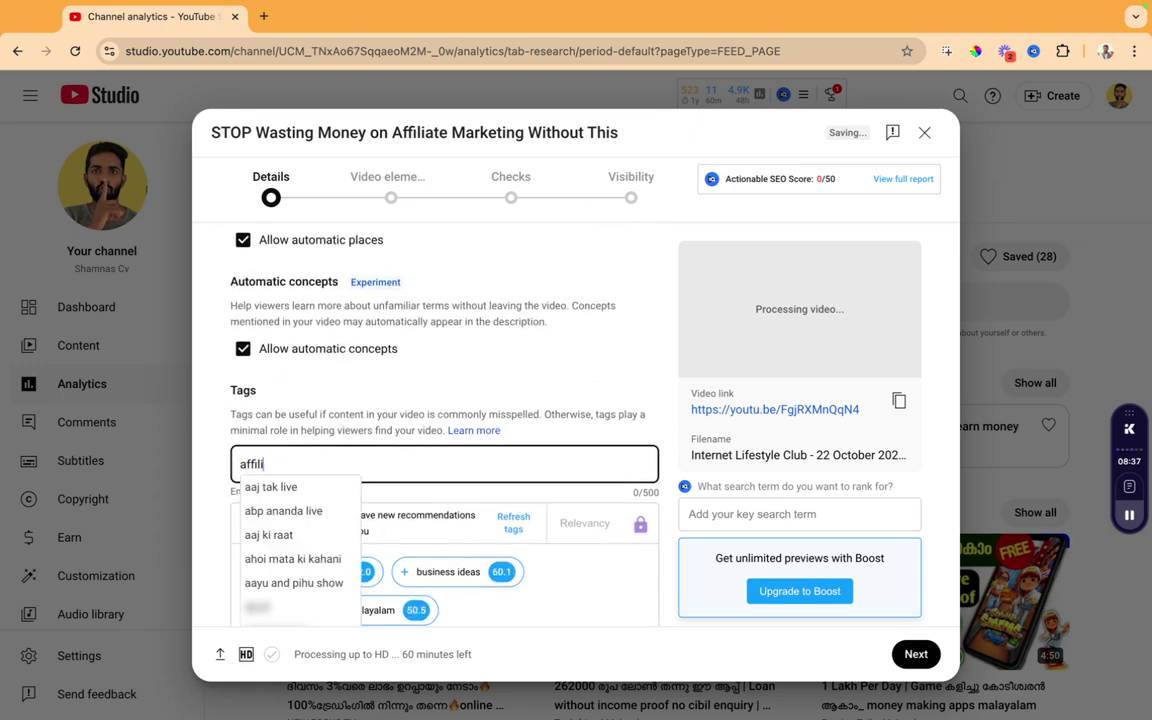
pyautogui.write('ate market')
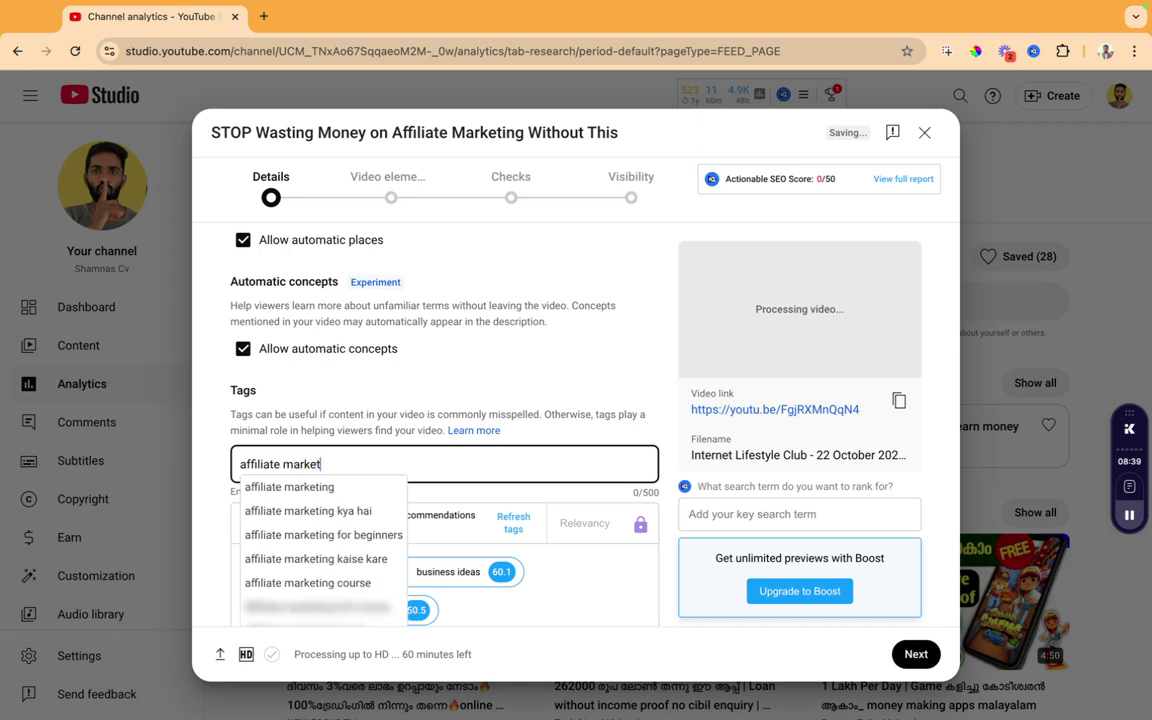
pyautogui.write('ing mistakes')
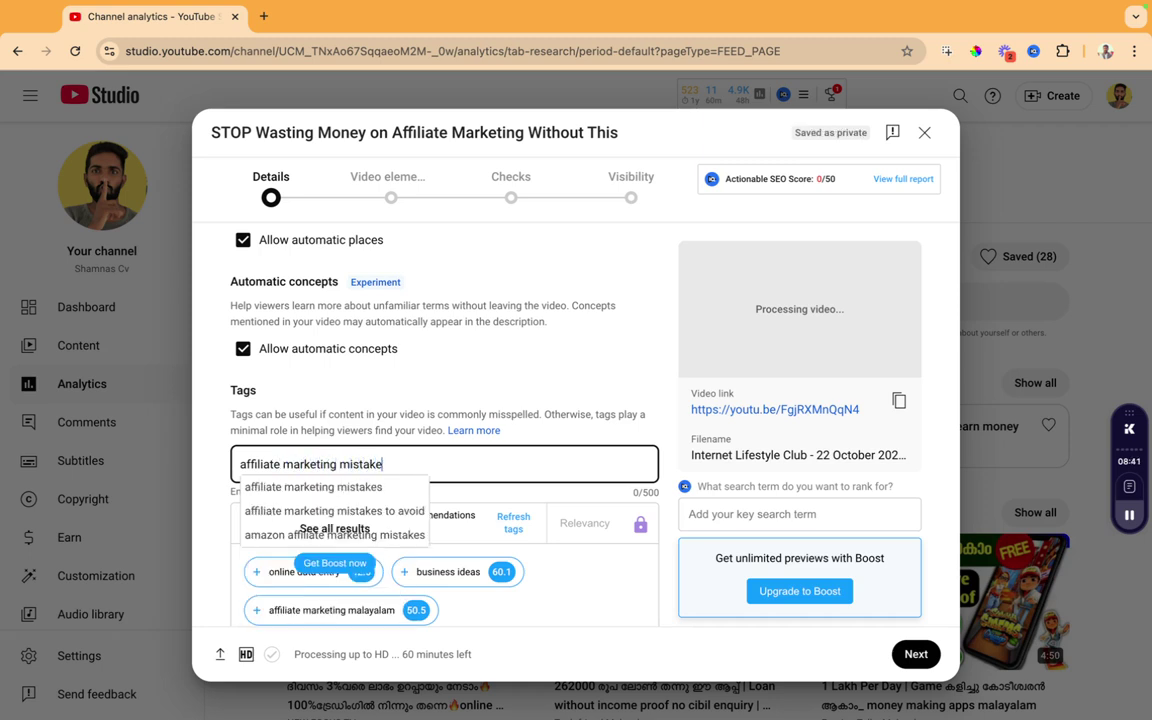
pyautogui.press('Return')
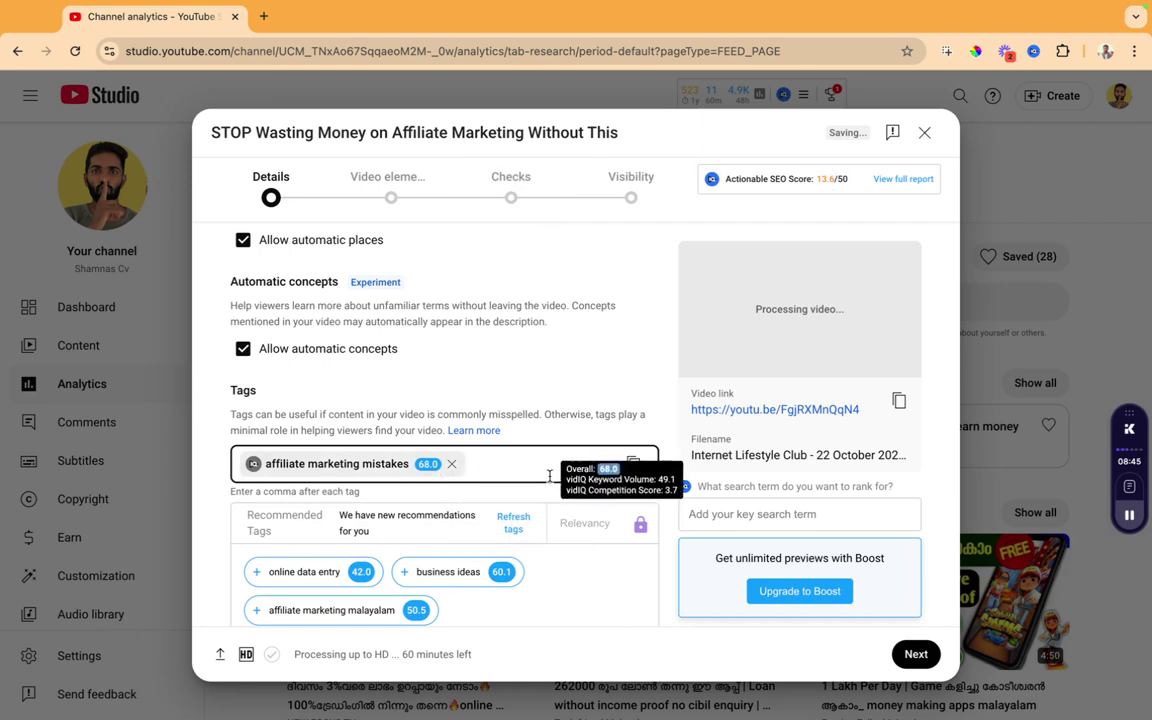
# Step: Add "how to start affiliate marketing" as another video tag
pyautogui.moveTo(412, 609)
pyautogui.write('how to')
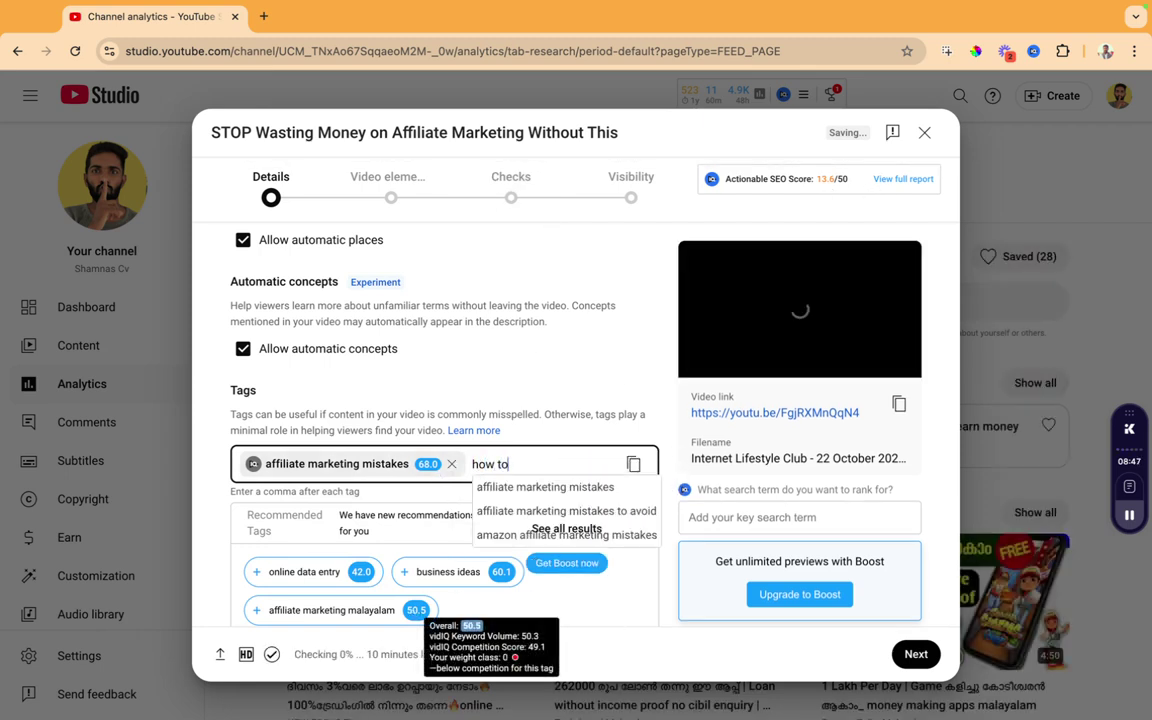
pyautogui.write(' start affi')
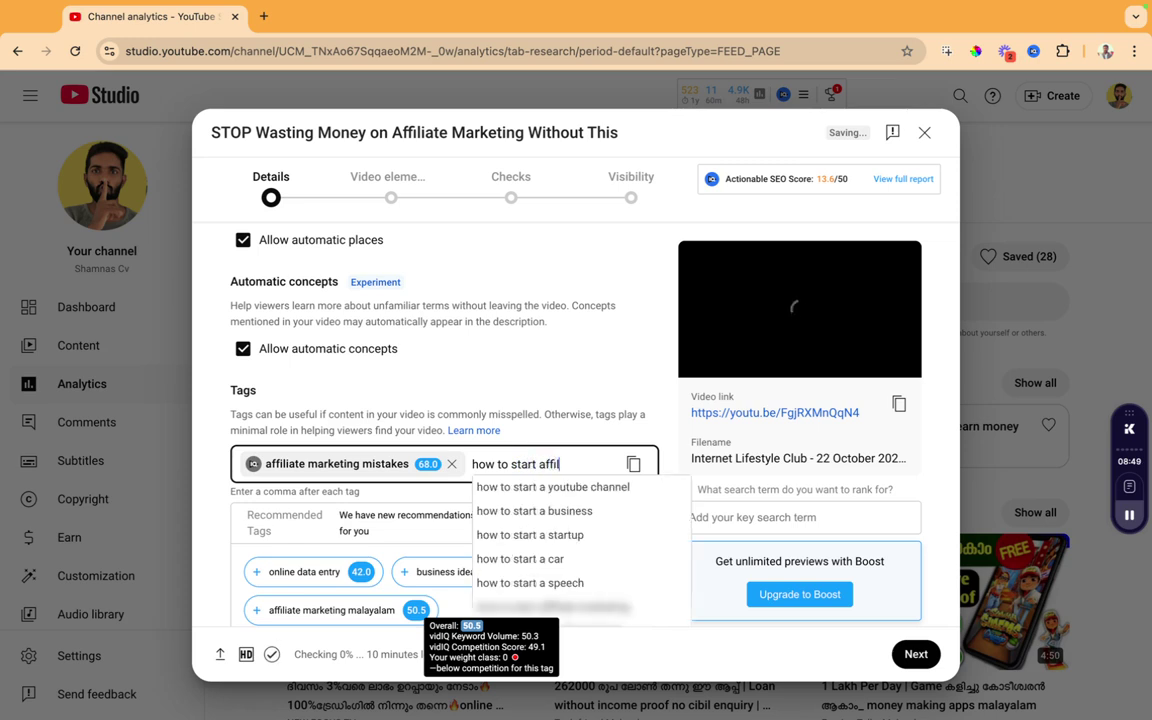
pyautogui.write('liate marketing')
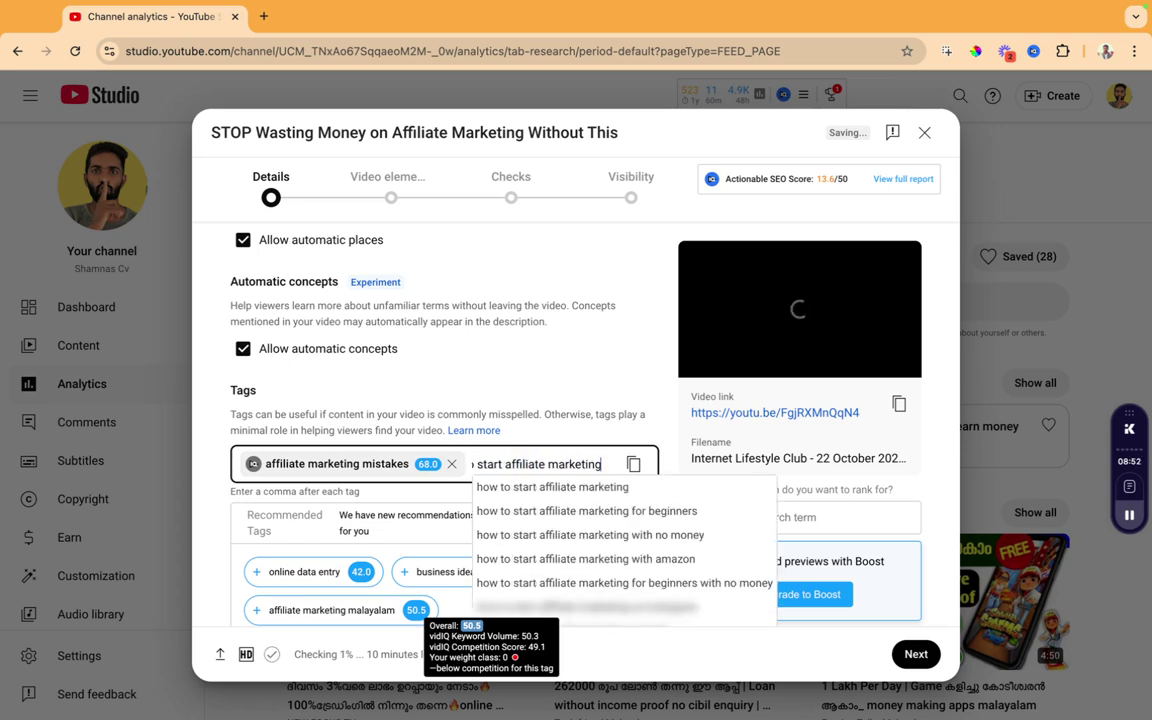
pyautogui.press('Return')
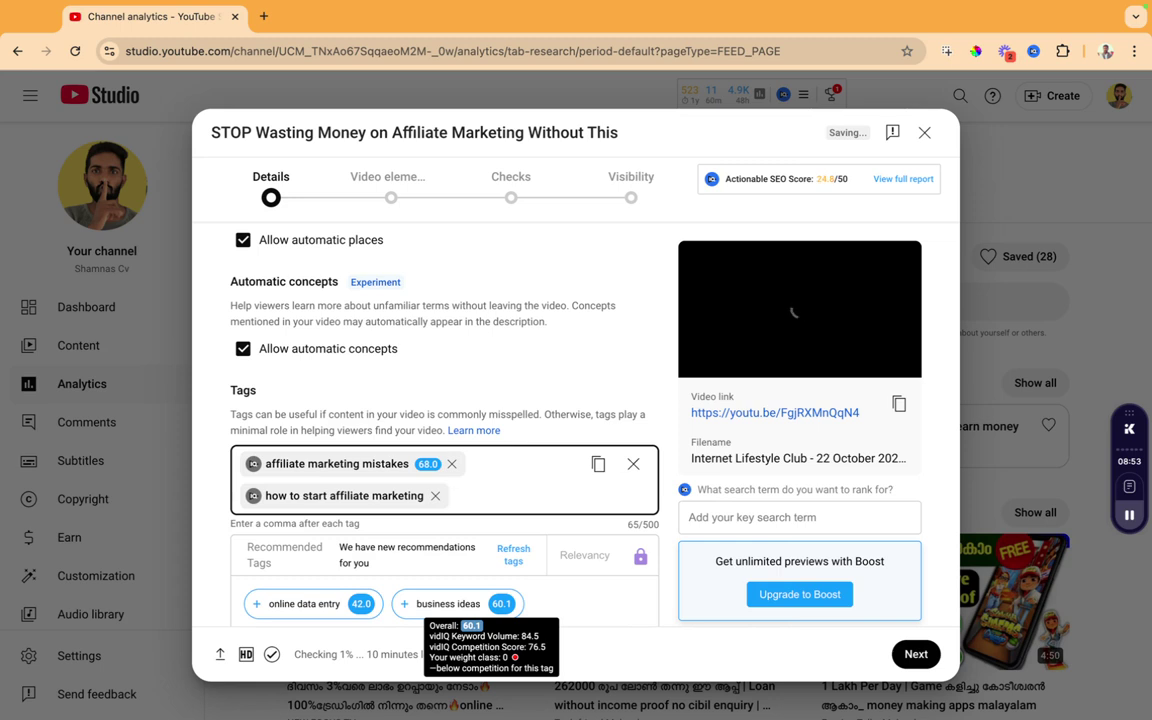
# Step: Add the tag "top mistakes in affiliate marketing" to the video's tags
pyautogui.write('top mistakes in')
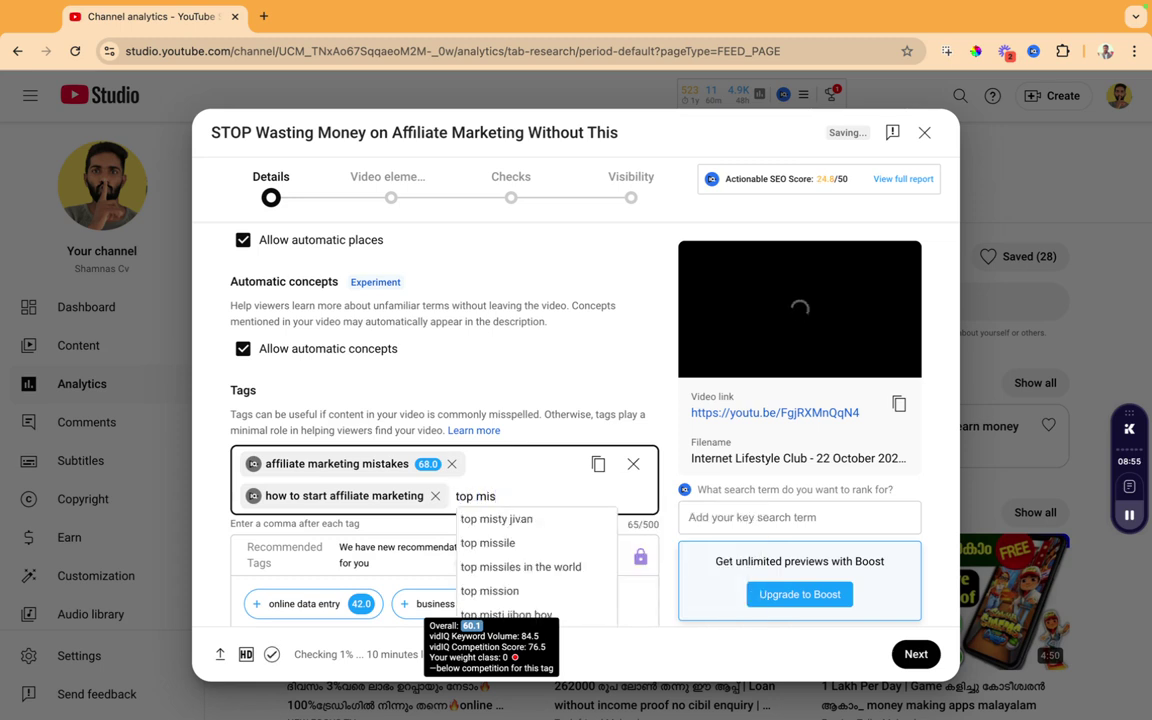
pyautogui.write(' a')
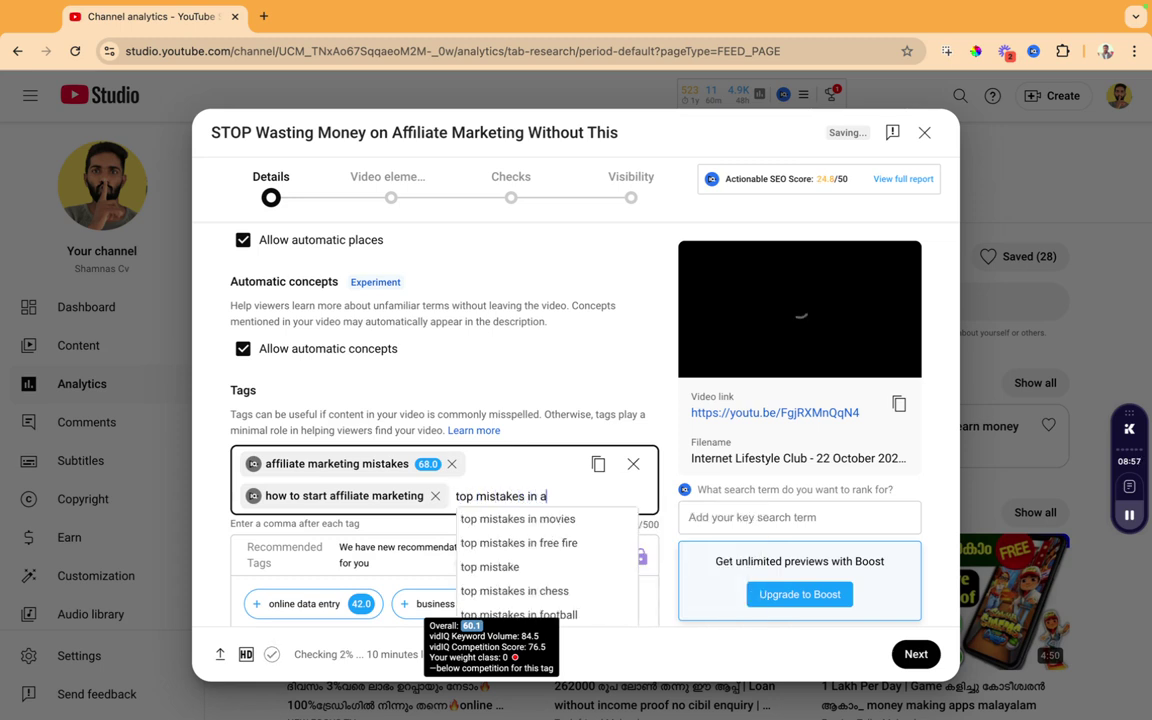
pyautogui.write('ffiliate marketing')
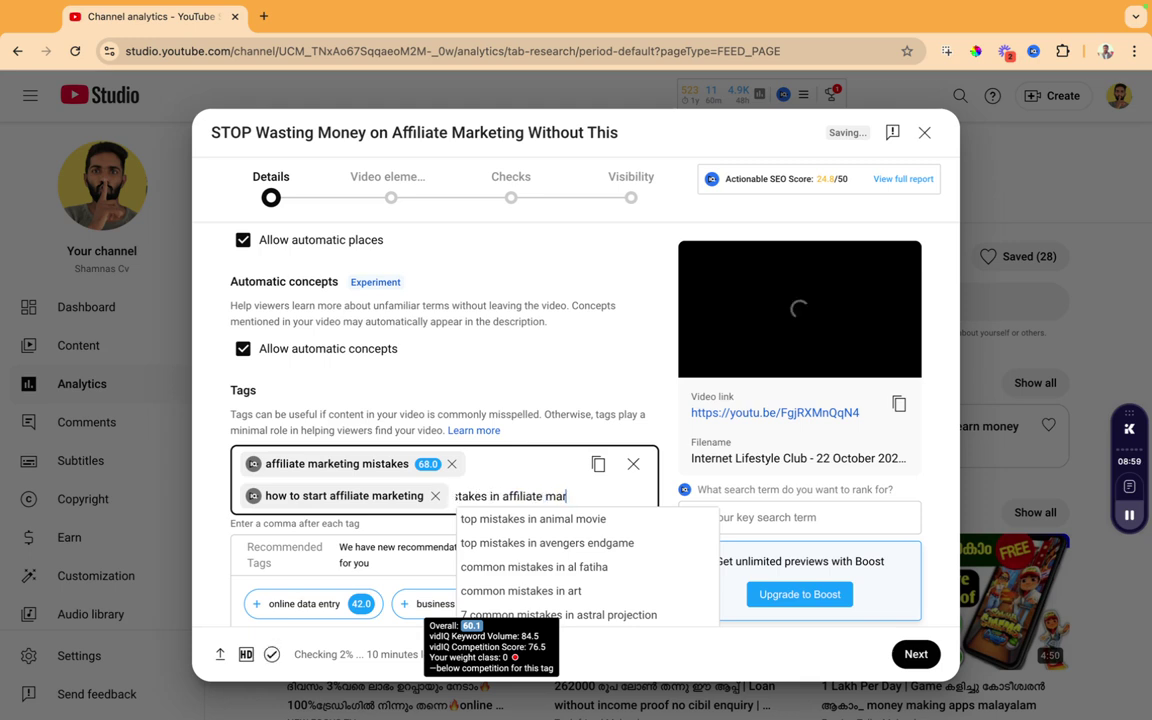
pyautogui.press(',')
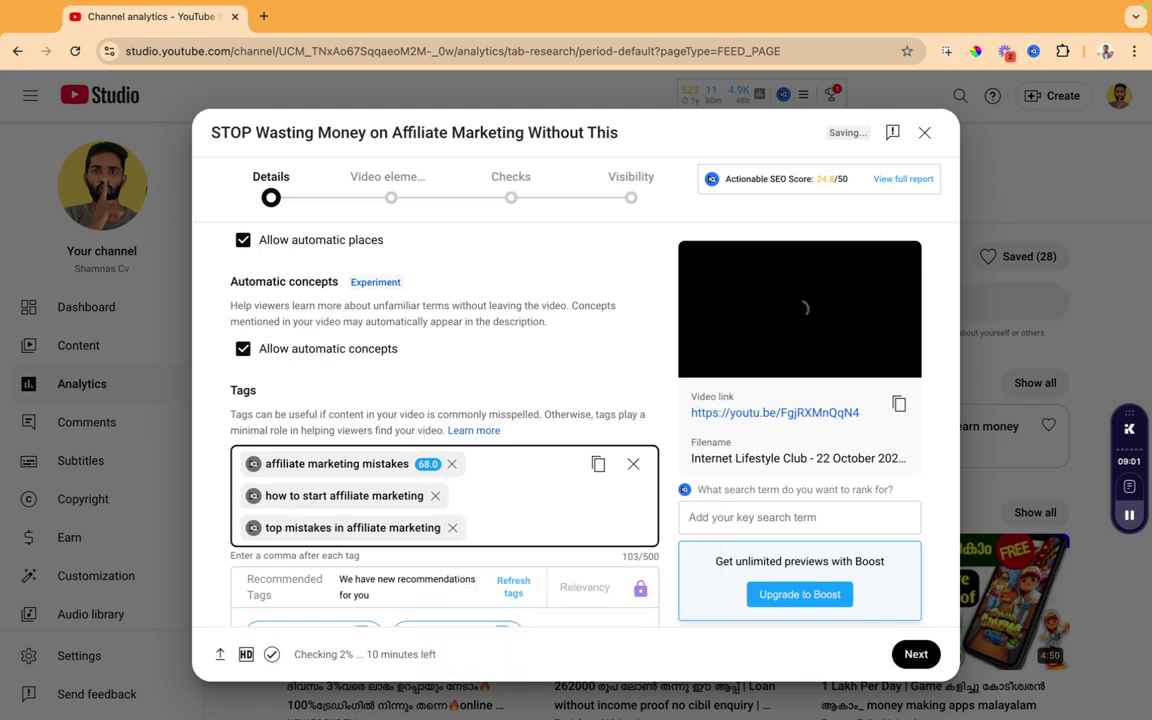
# Step: Enter "affiliate marketing" as a further tag and pick the suggested tag "affiliate marketing kya hai"
pyautogui.scroll(-2, 462, 486)
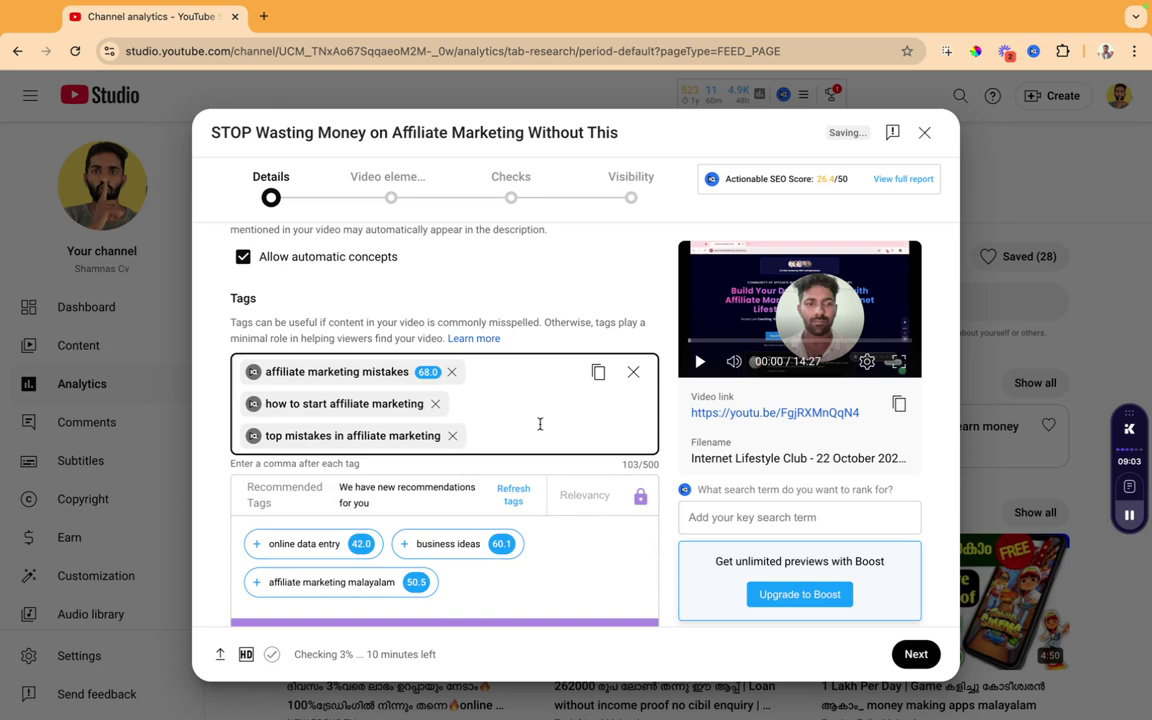
pyautogui.write('affiliate ')
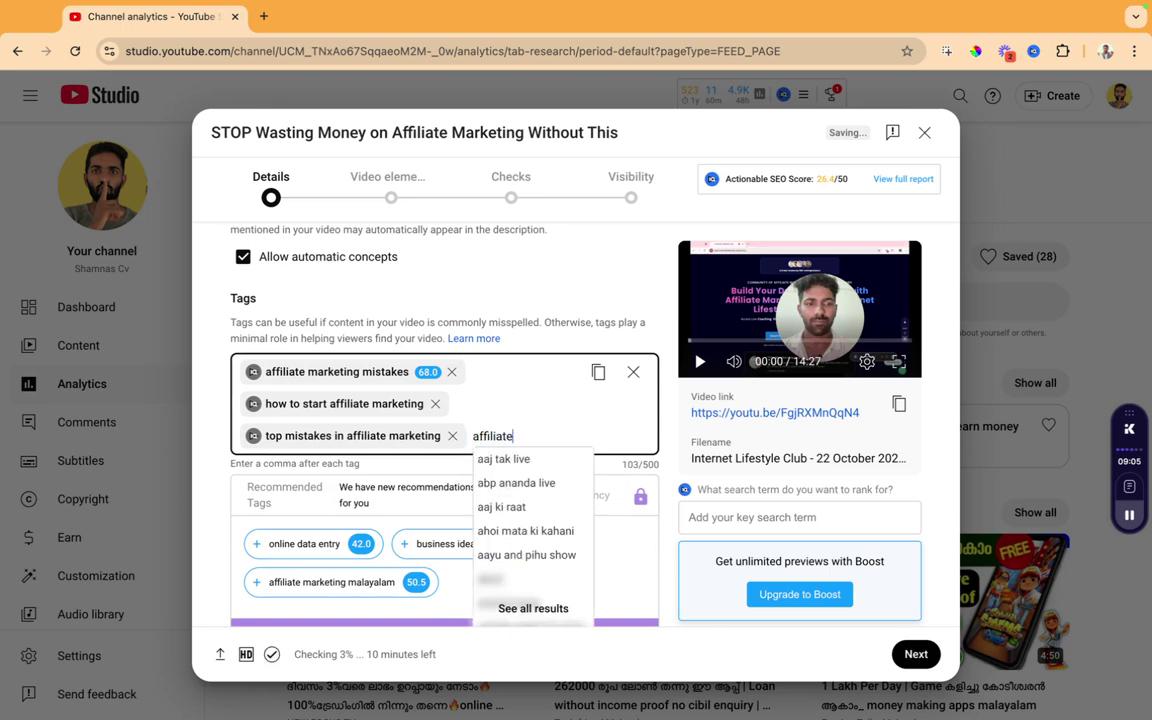
pyautogui.write('mr')
pyautogui.press('BackSpace')
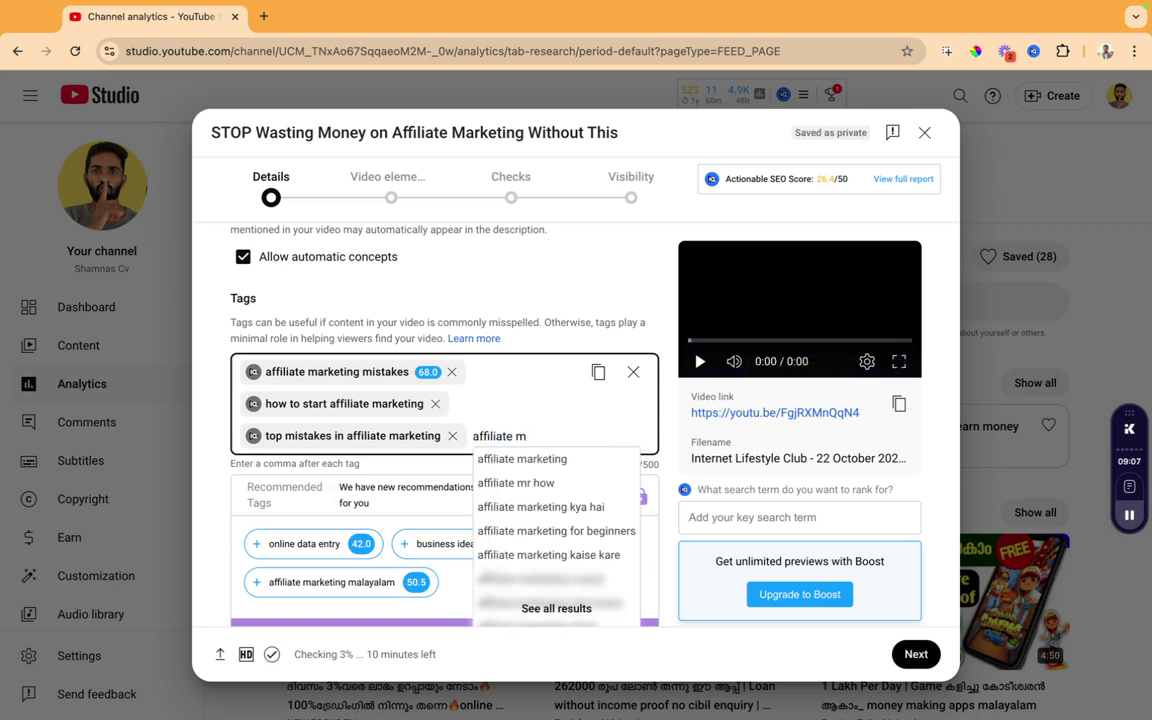
pyautogui.write('arketing')
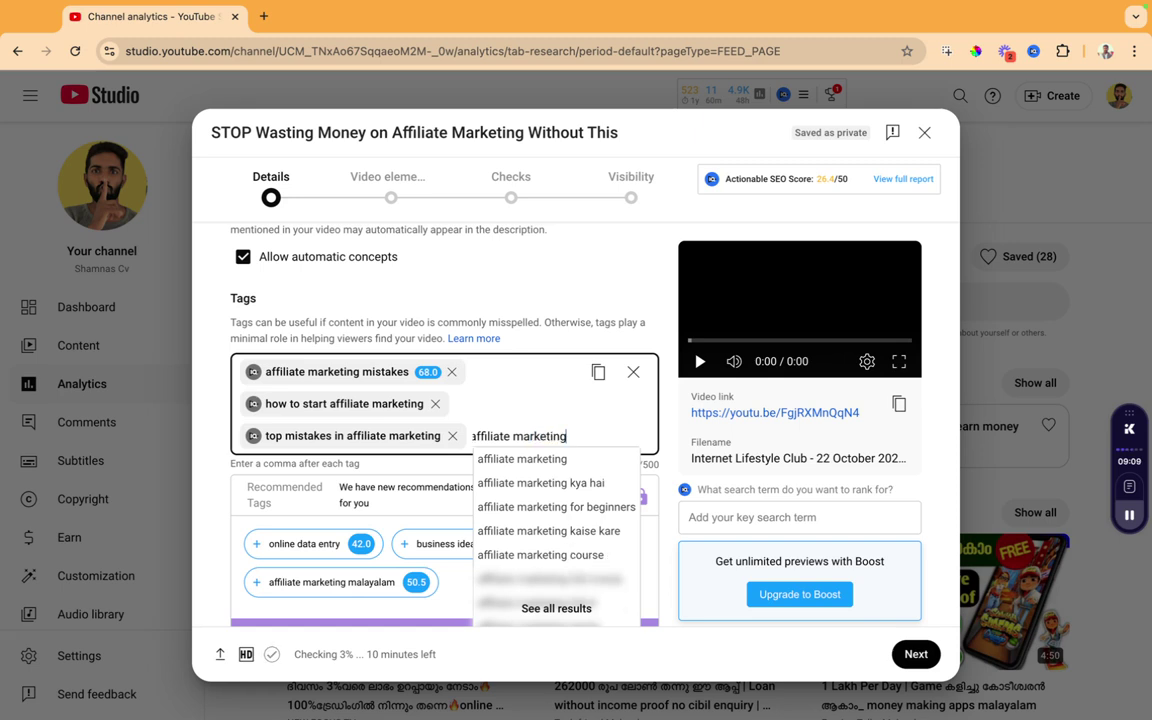
pyautogui.click(581, 484)
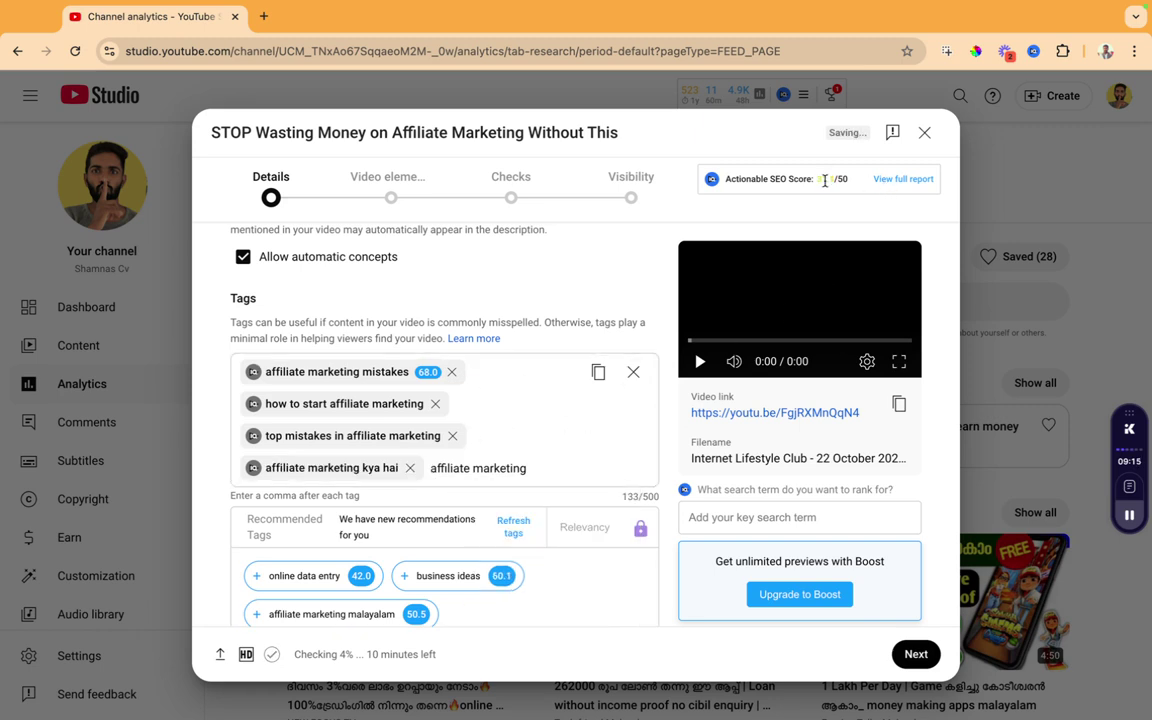
# Step: Review the remaining video details: recommended tags, language, recording date, license, Shorts remixing, category and comment settings
pyautogui.scroll(-2, 480, 440)
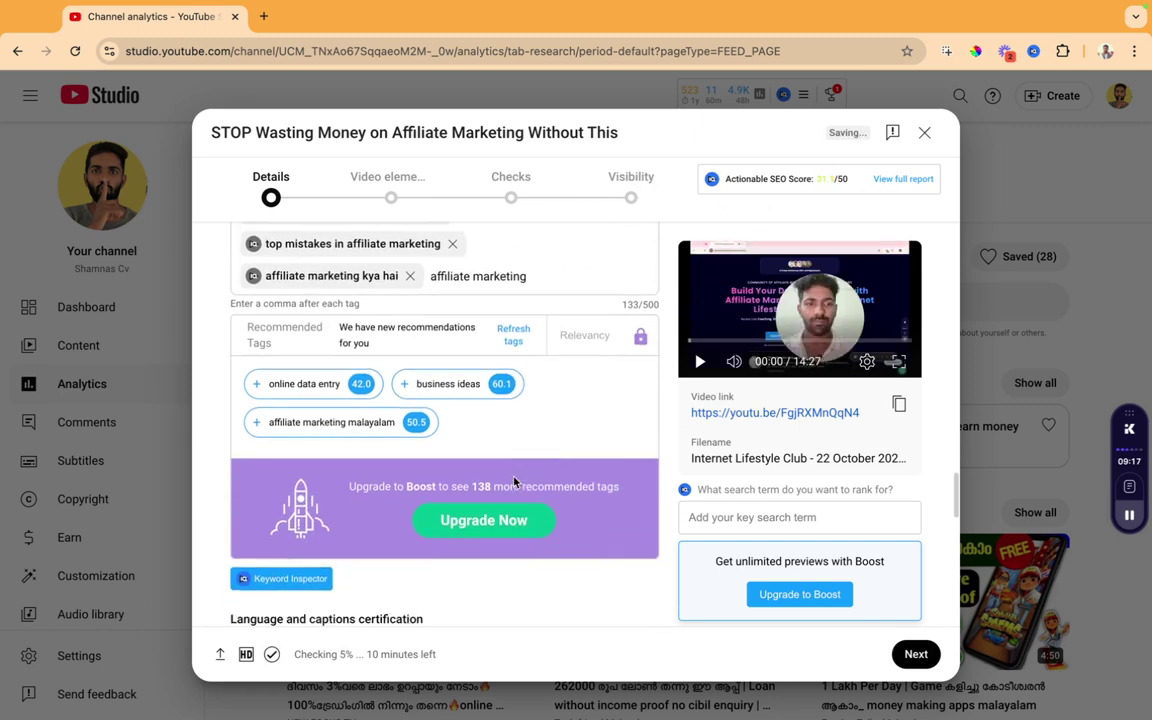
pyautogui.scroll(-2, 514, 482)
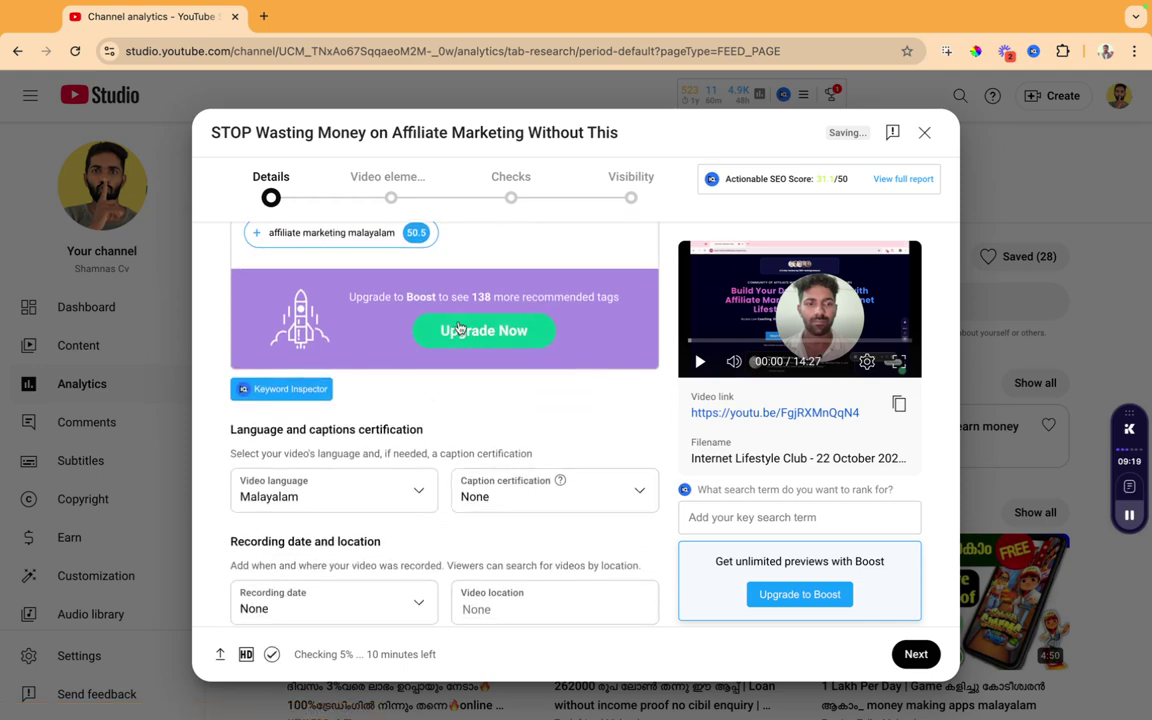
pyautogui.scroll(-2, 412, 406)
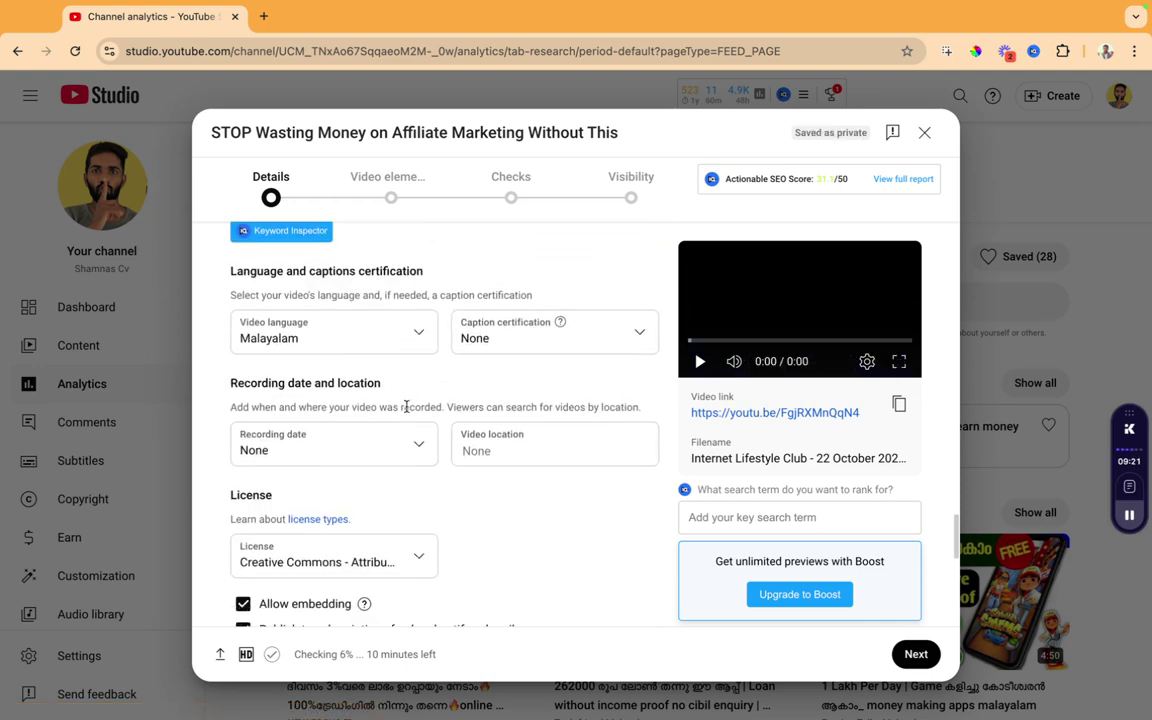
pyautogui.scroll(2, 368, 450)
pyautogui.scroll(-4, 368, 450)
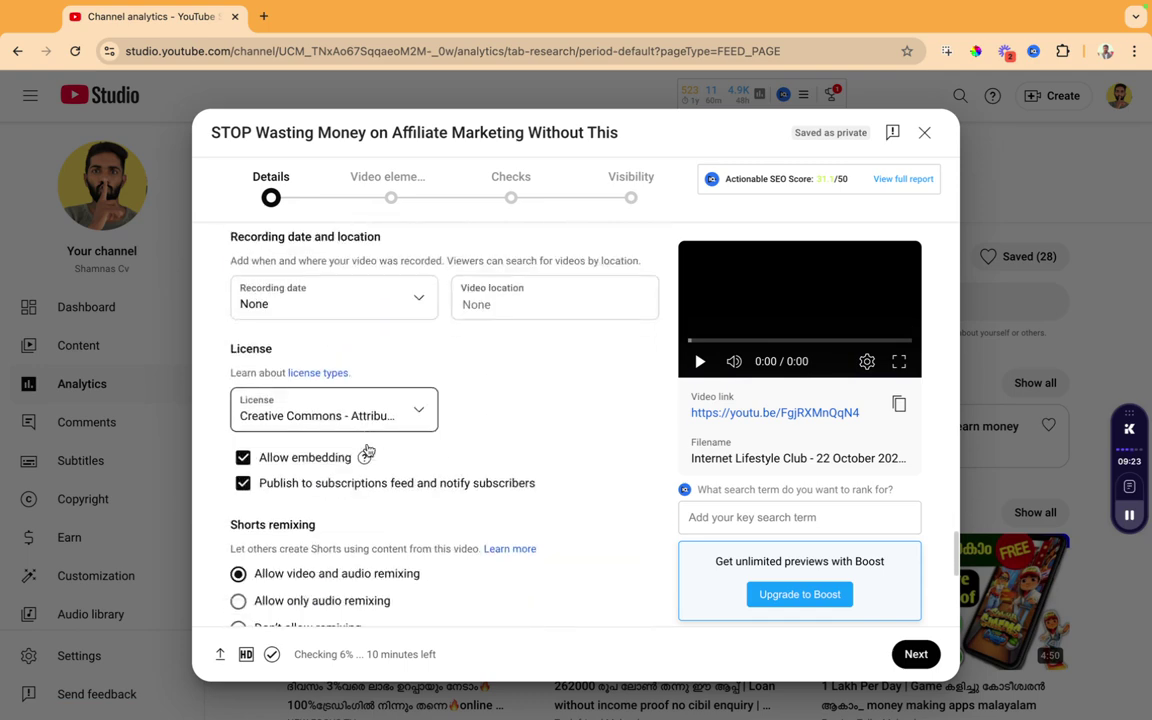
pyautogui.scroll(2, 368, 450)
pyautogui.scroll(-6, 368, 450)
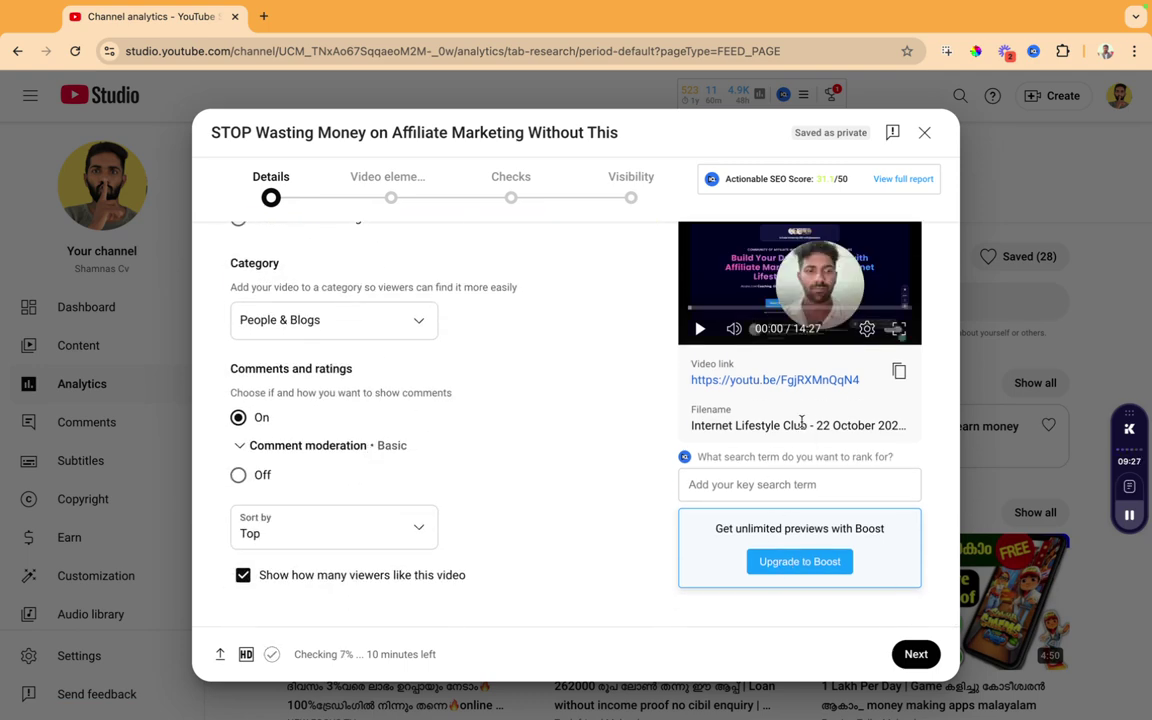
pyautogui.scroll(5, 727, 376)
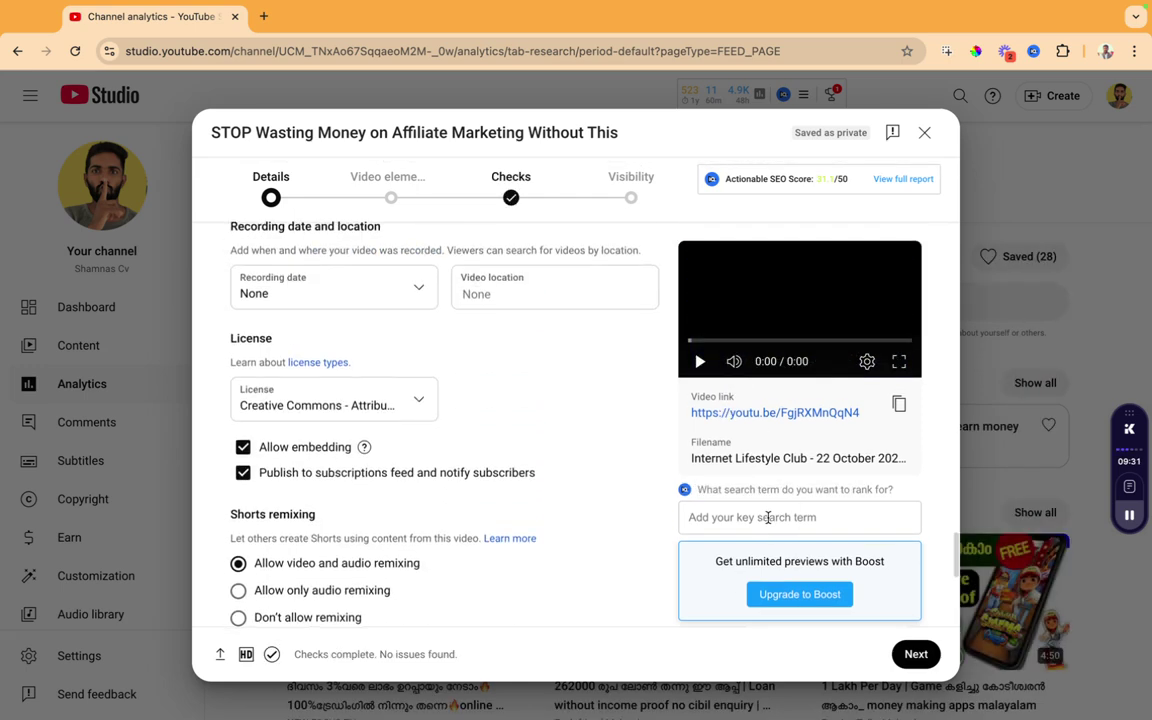
pyautogui.scroll(4, 768, 517)
pyautogui.scroll(4, 768, 517)
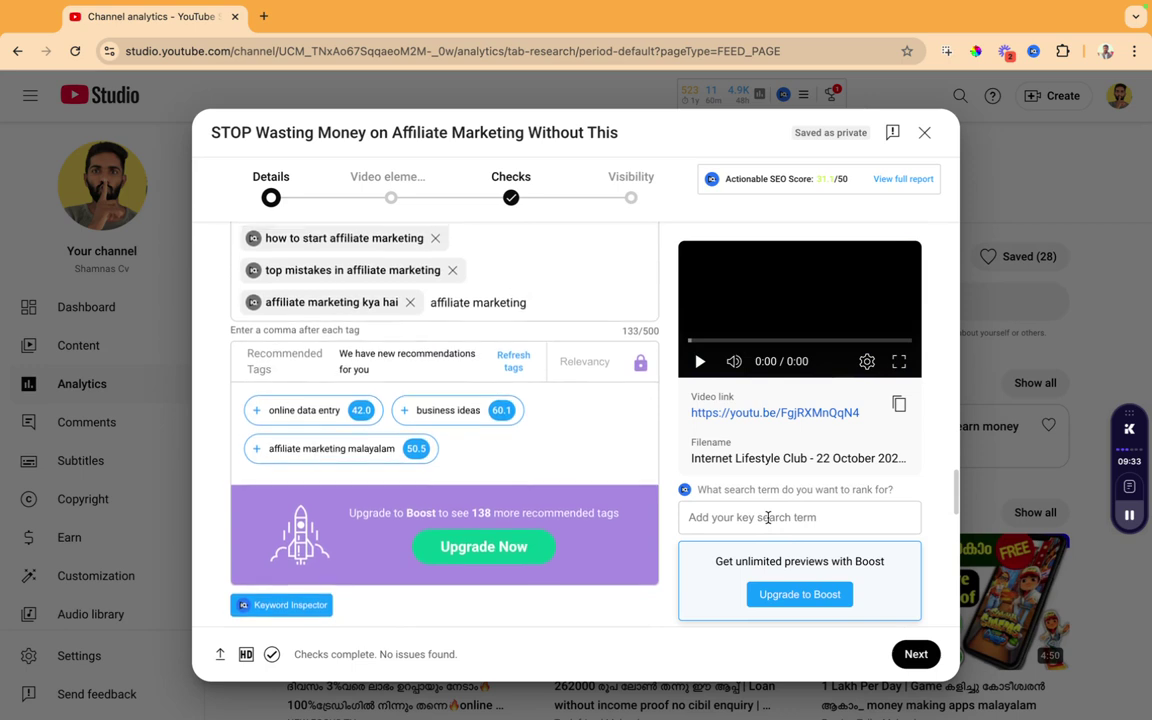
# Step: Enter "top mistakes in affiliate marketing" as the key search term to rank for
pyautogui.click(768, 517)
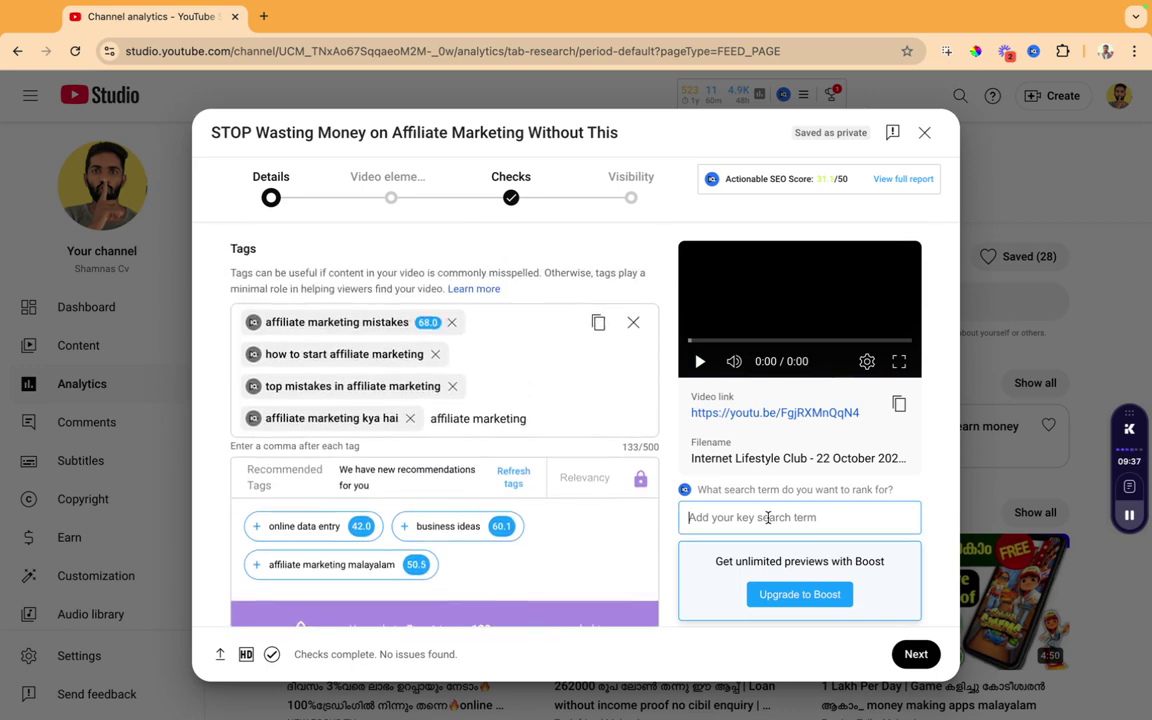
pyautogui.write('top mistakes in affiliate')
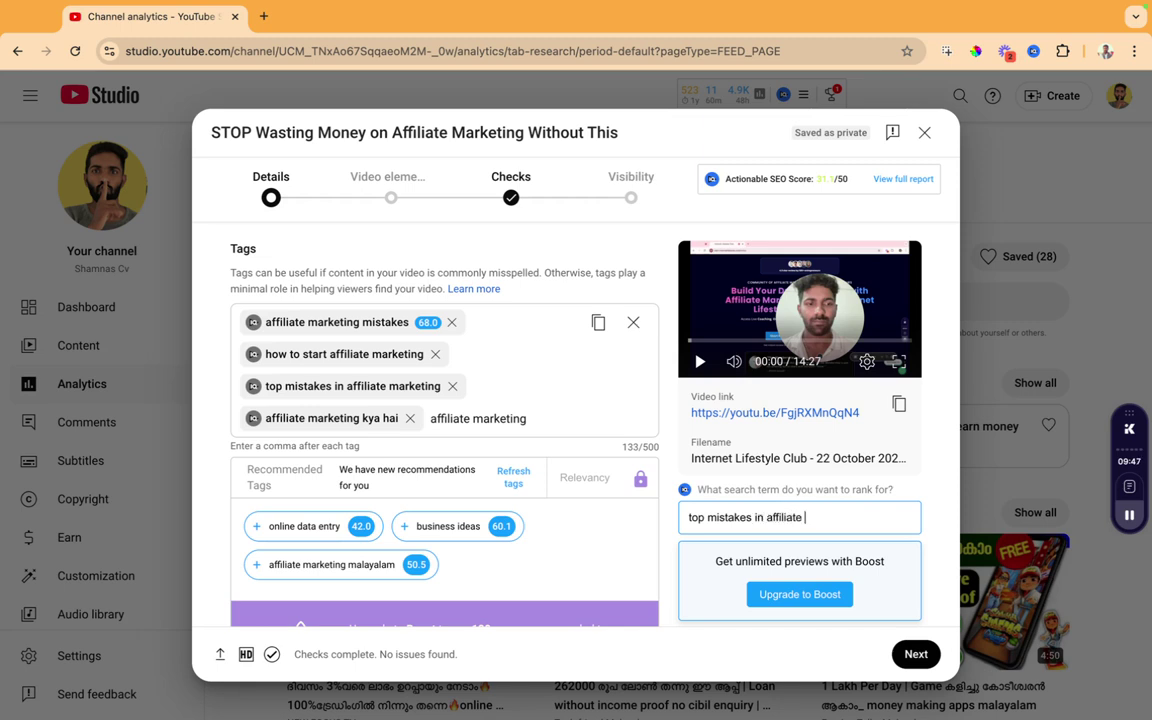
pyautogui.write('marketing')
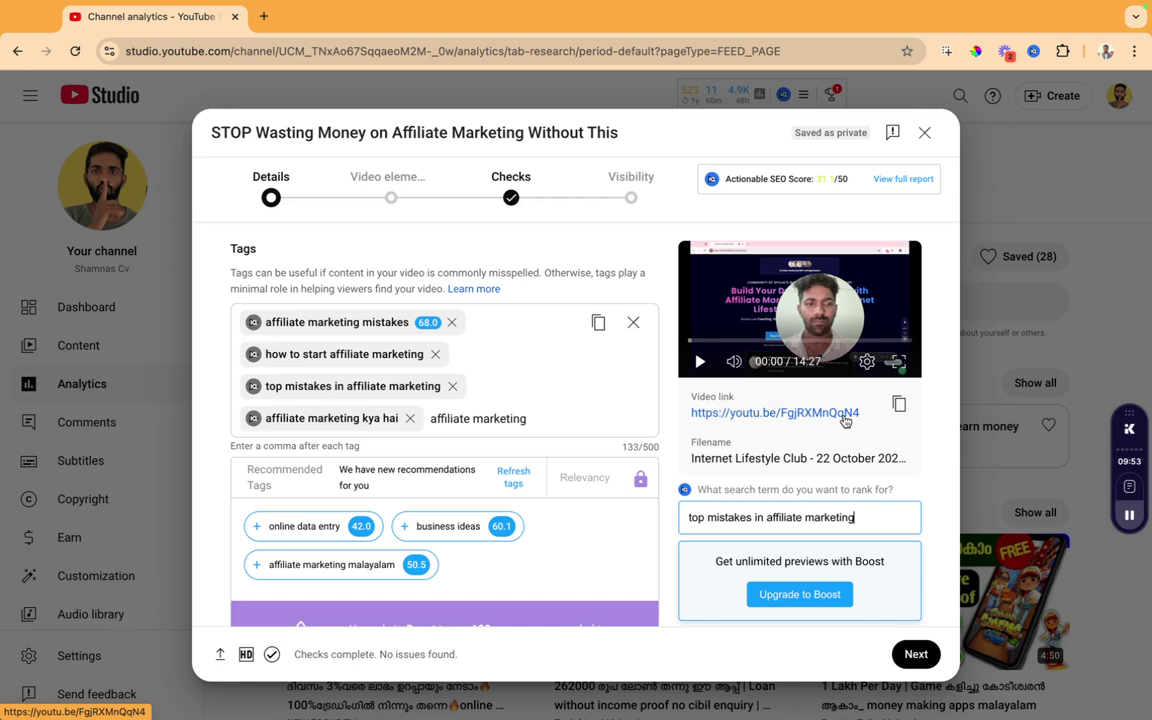
pyautogui.scroll(-5, 635, 438)
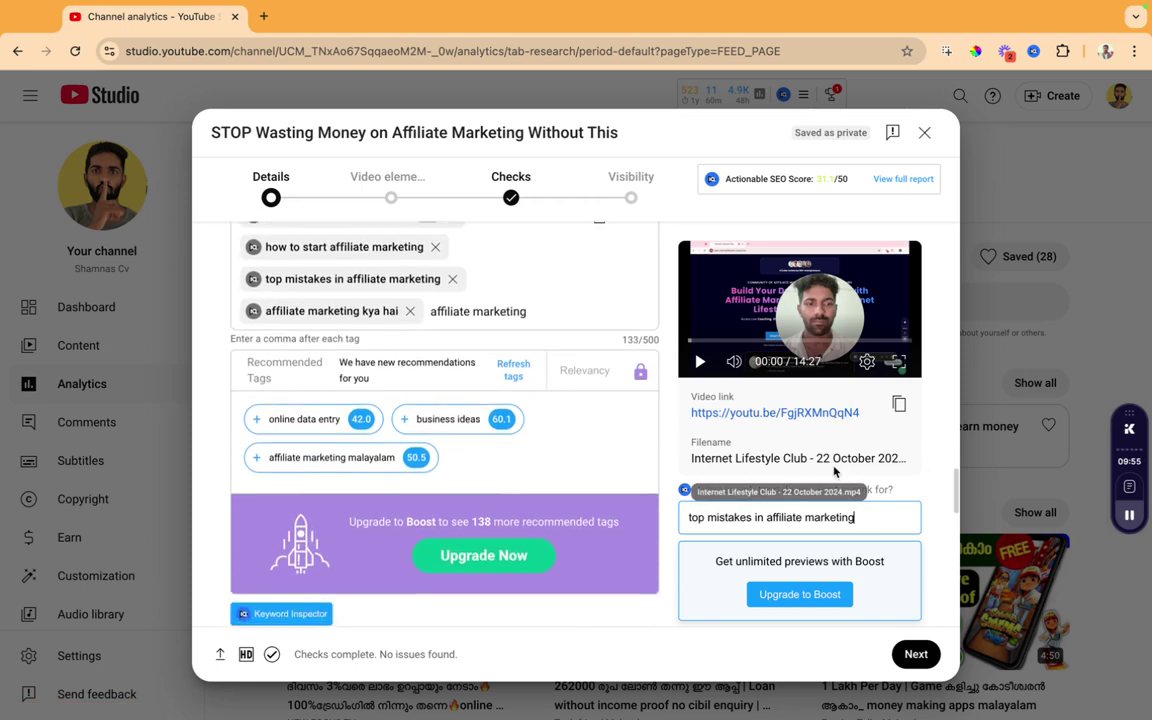
pyautogui.scroll(-3, 432, 463)
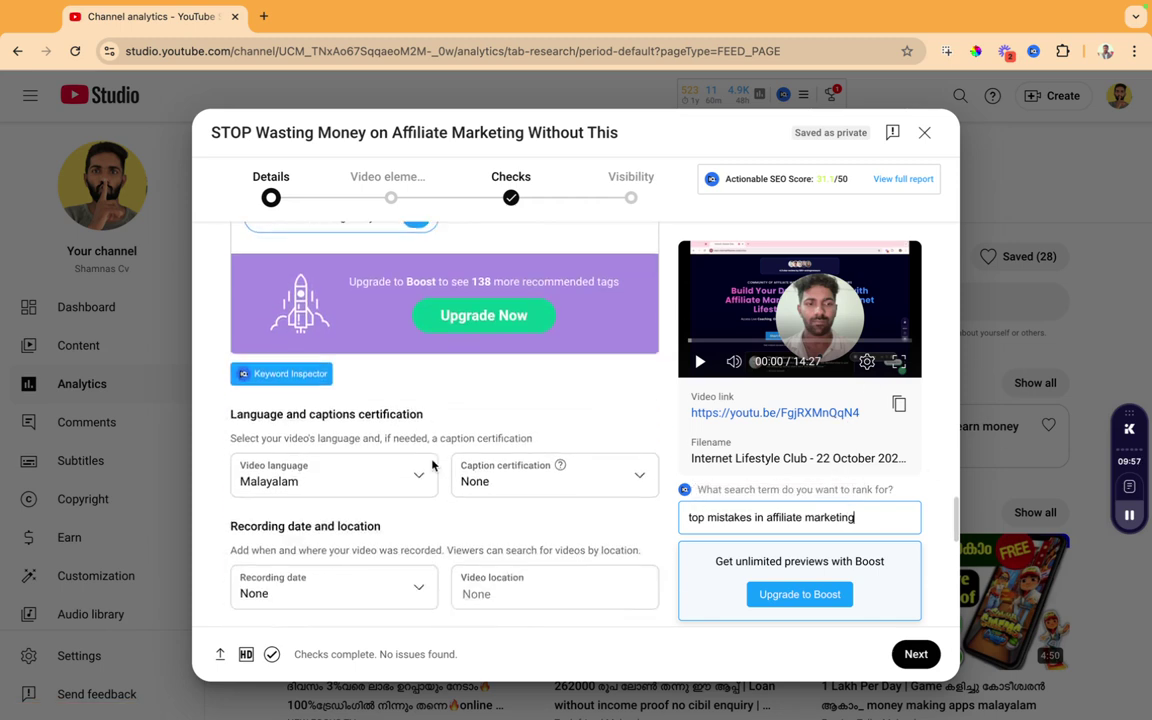
pyautogui.scroll(-2, 432, 463)
pyautogui.scroll(10, 432, 463)
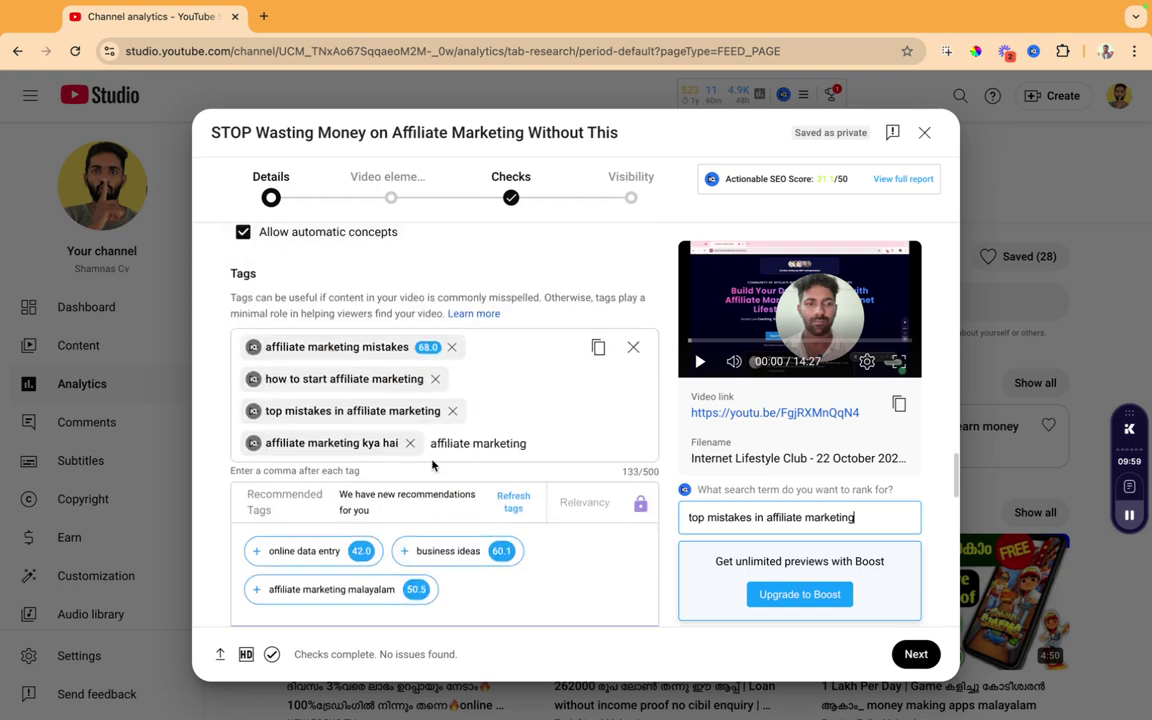
pyautogui.scroll(8, 432, 464)
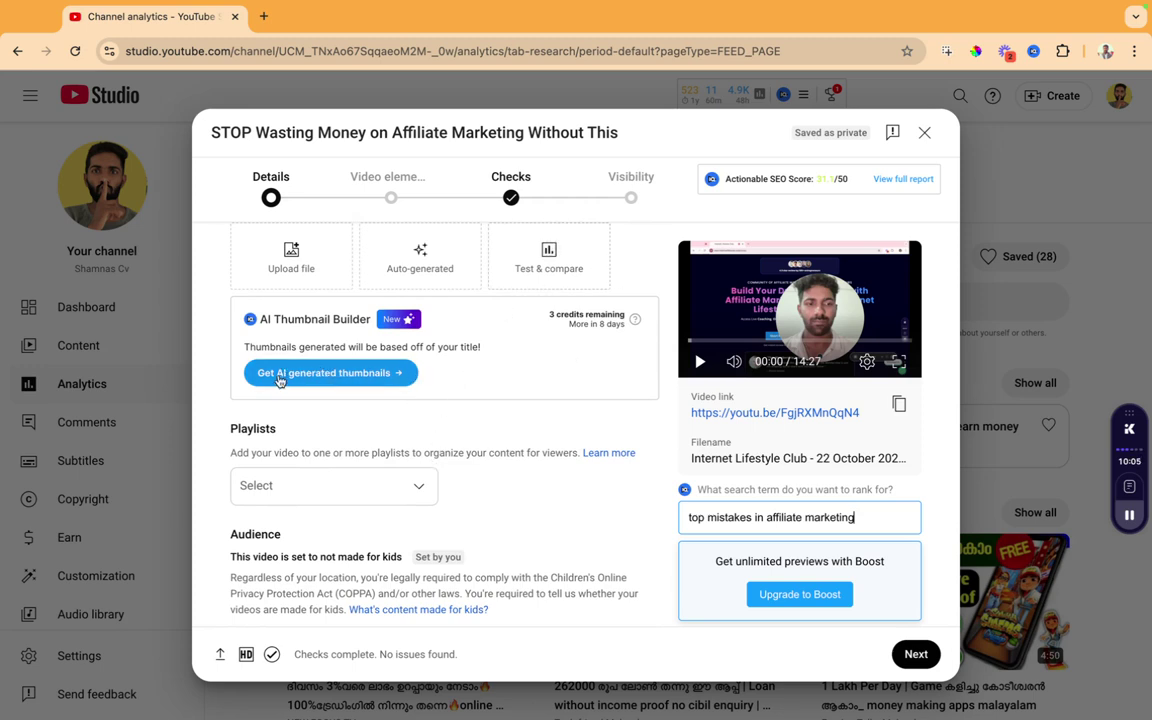
# Step: Generate AI thumbnail suggestions based on the video's title
pyautogui.click(337, 376)
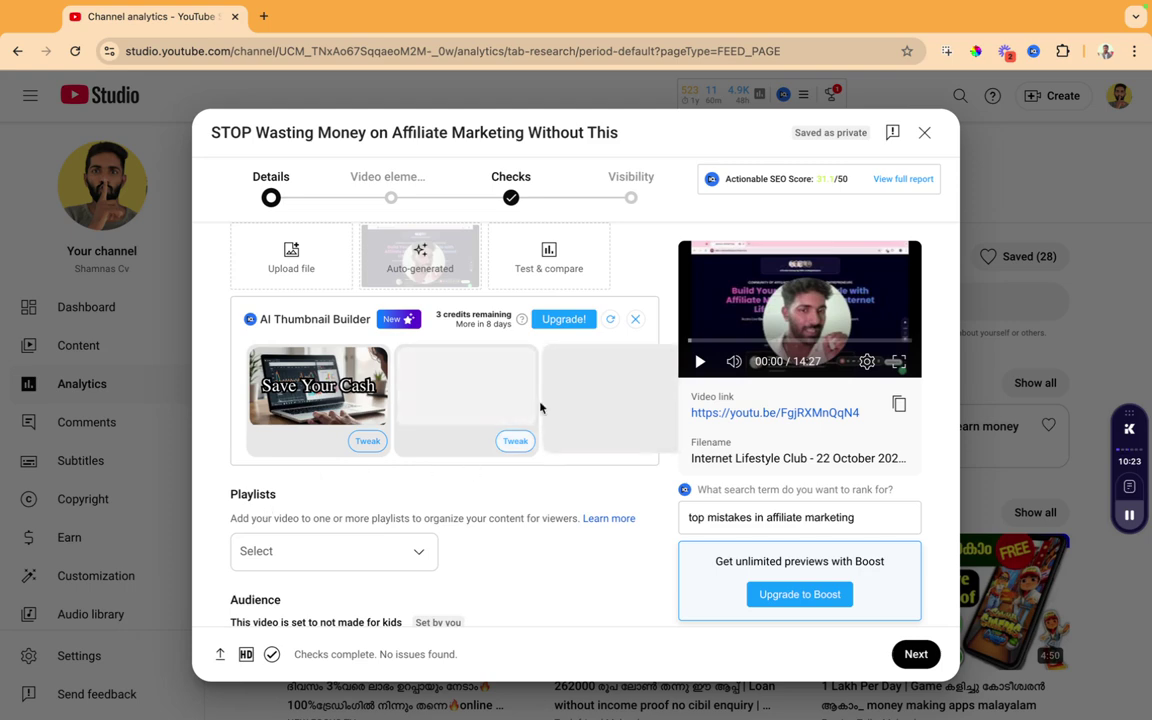
# Step: Review the video's title suggestions, description, generated thumbnails, playlist, audience, altered content and automatic chapters settings
pyautogui.scroll(2, 540, 390)
pyautogui.scroll(3, 561, 403)
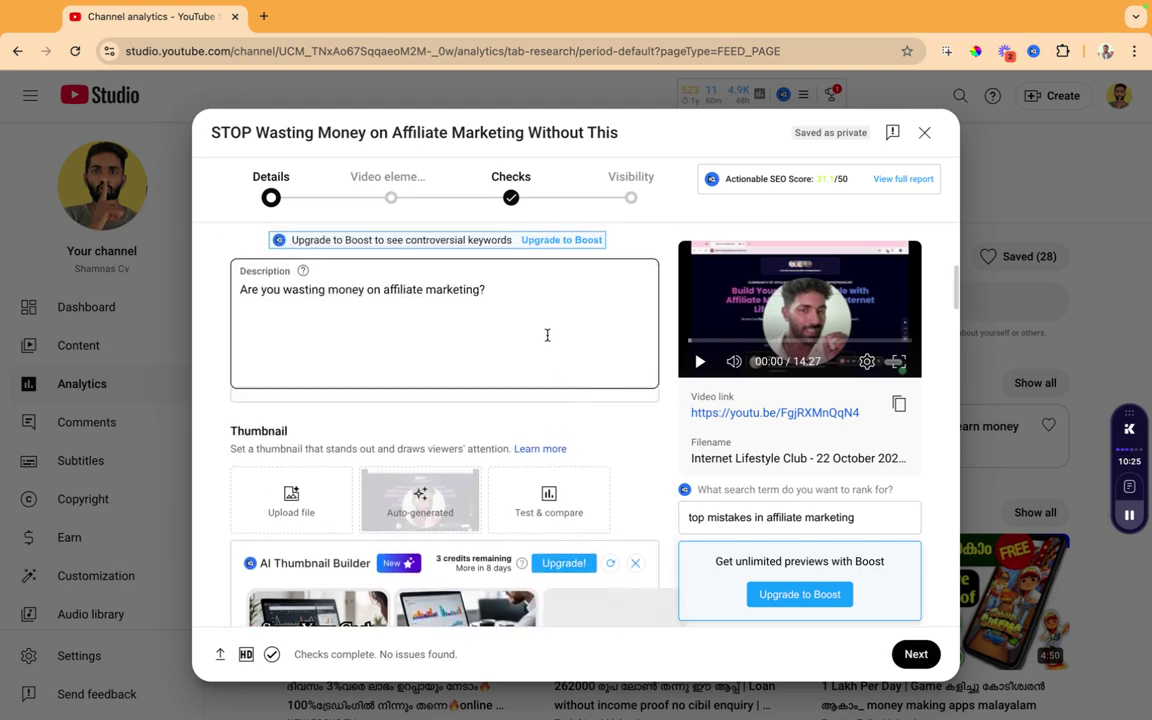
pyautogui.scroll(5, 736, 316)
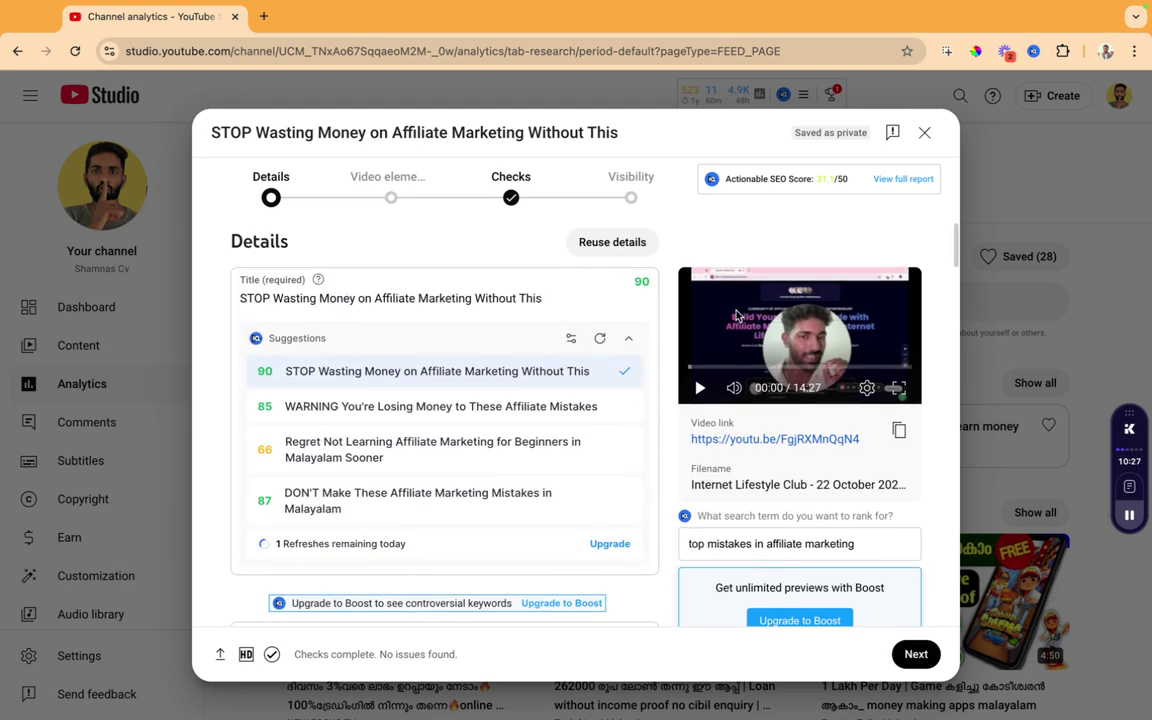
pyautogui.scroll(-10, 828, 352)
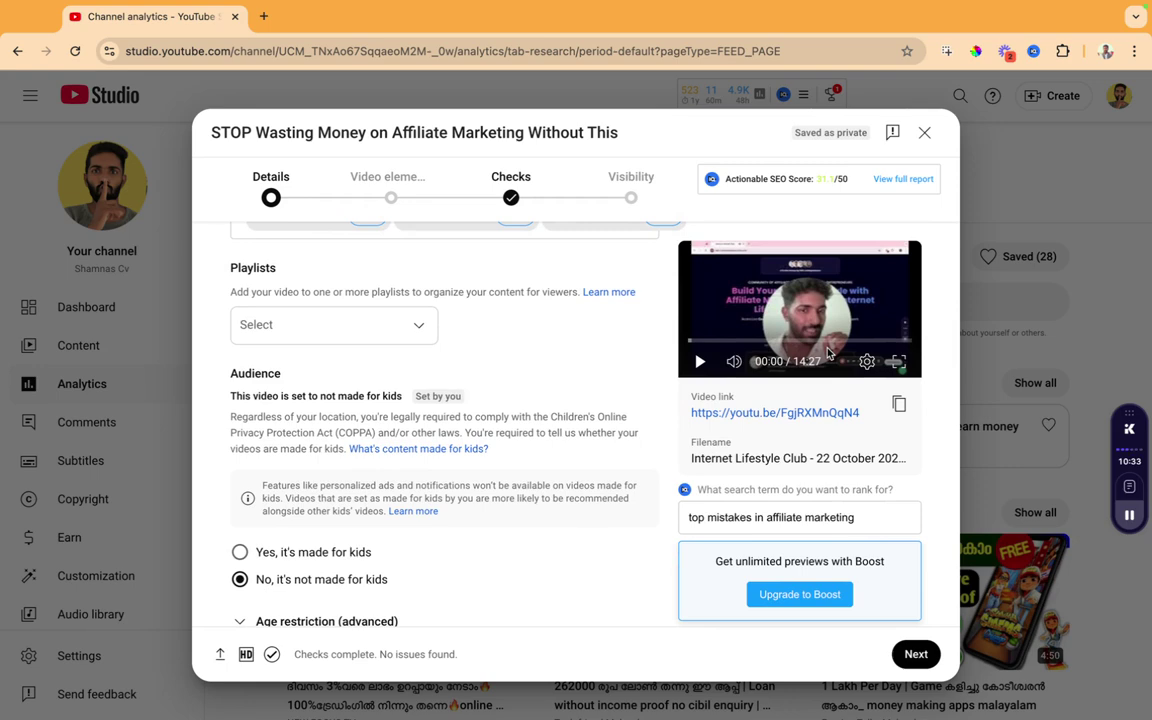
pyautogui.scroll(-6, 607, 306)
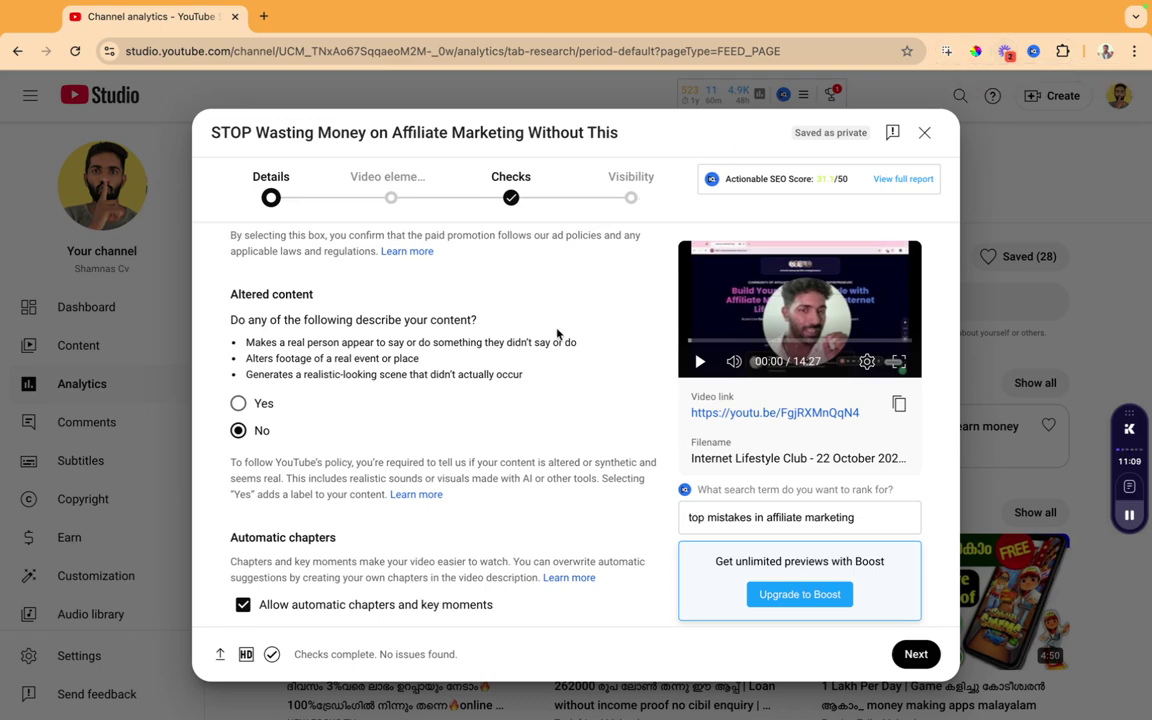
pyautogui.scroll(15, 557, 334)
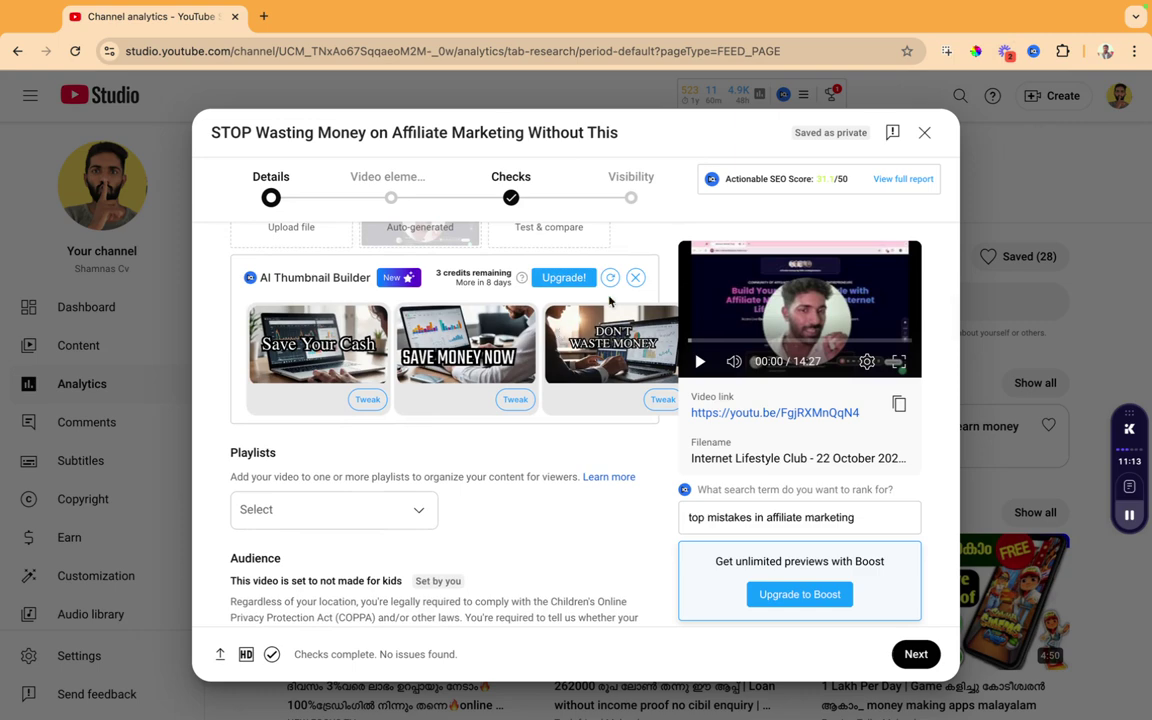
pyautogui.scroll(10, 568, 338)
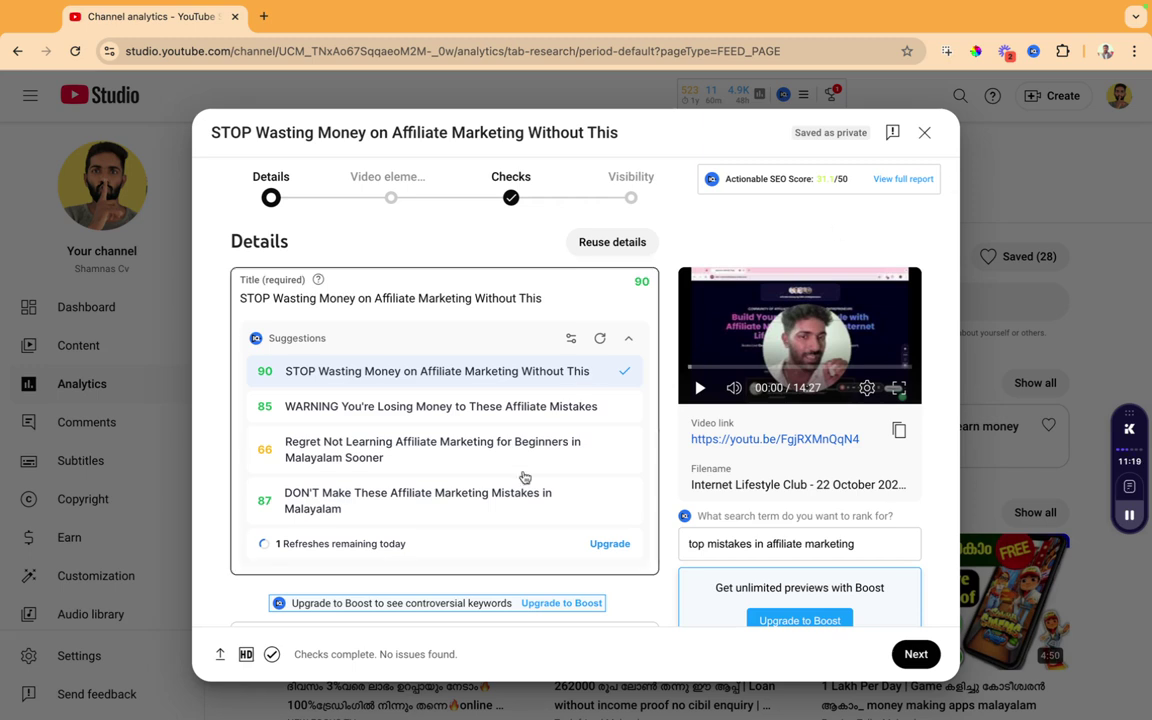
pyautogui.scroll(-5, 524, 477)
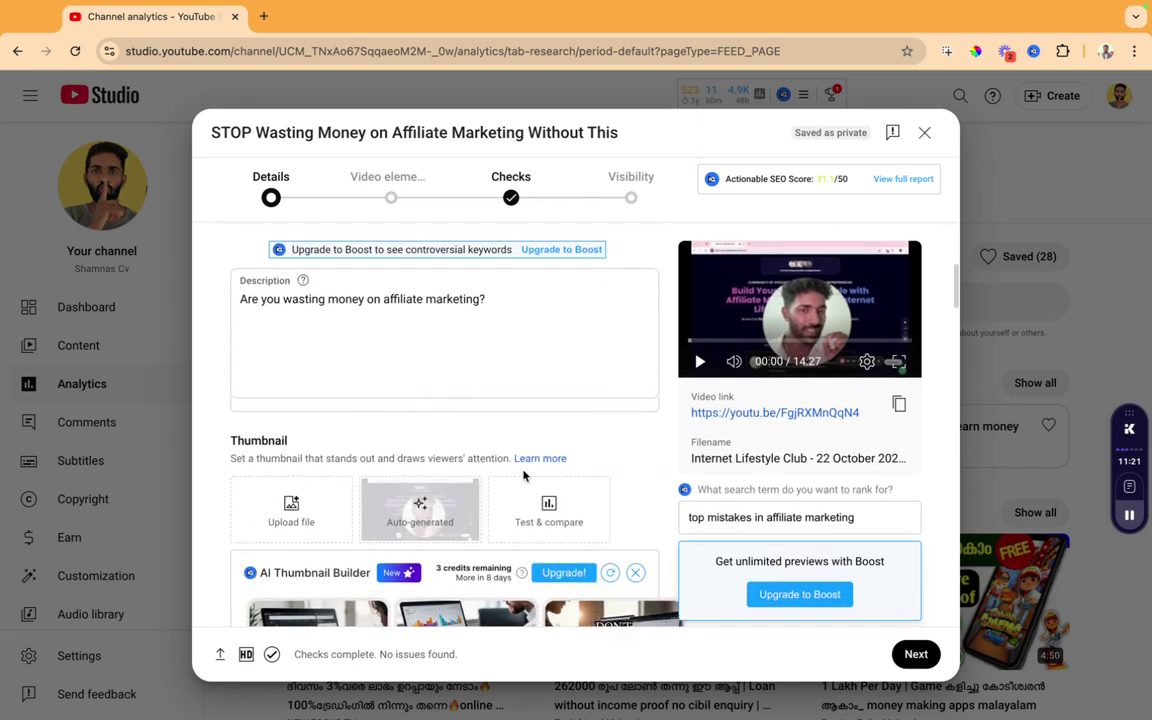